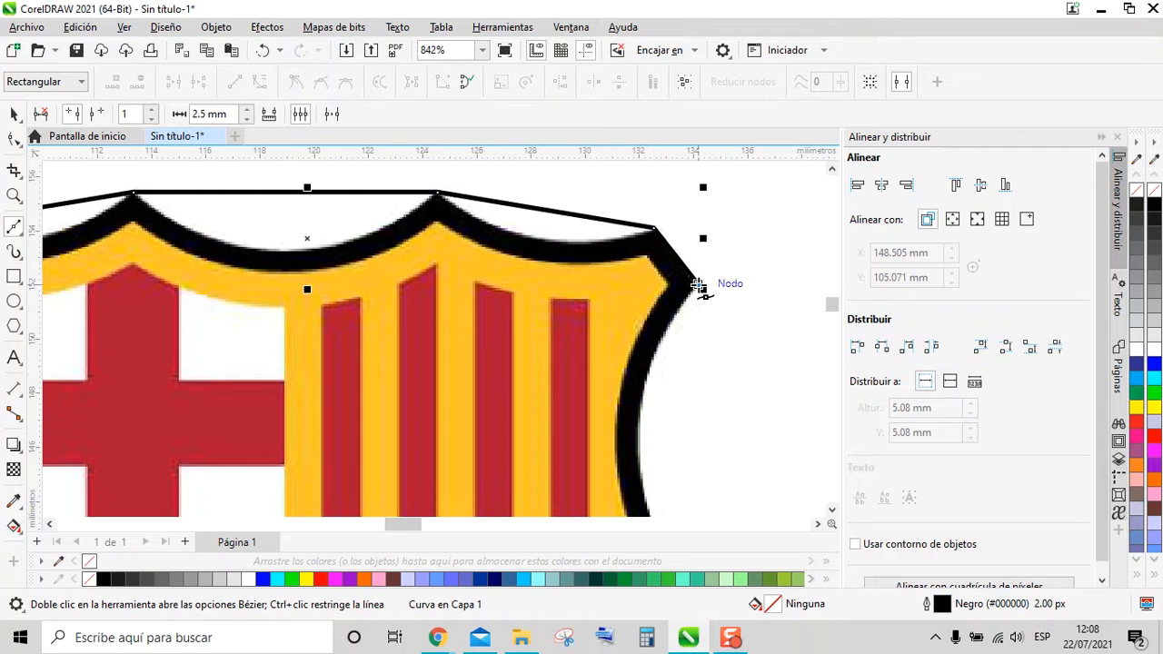
Trace the shield's outer edge with straight Bézier segments, placing a node at each corner and closing the shape
{"action": "scroll", "coordinate": [682, 345], "scroll_direction": "down", "scroll_amount": 2}
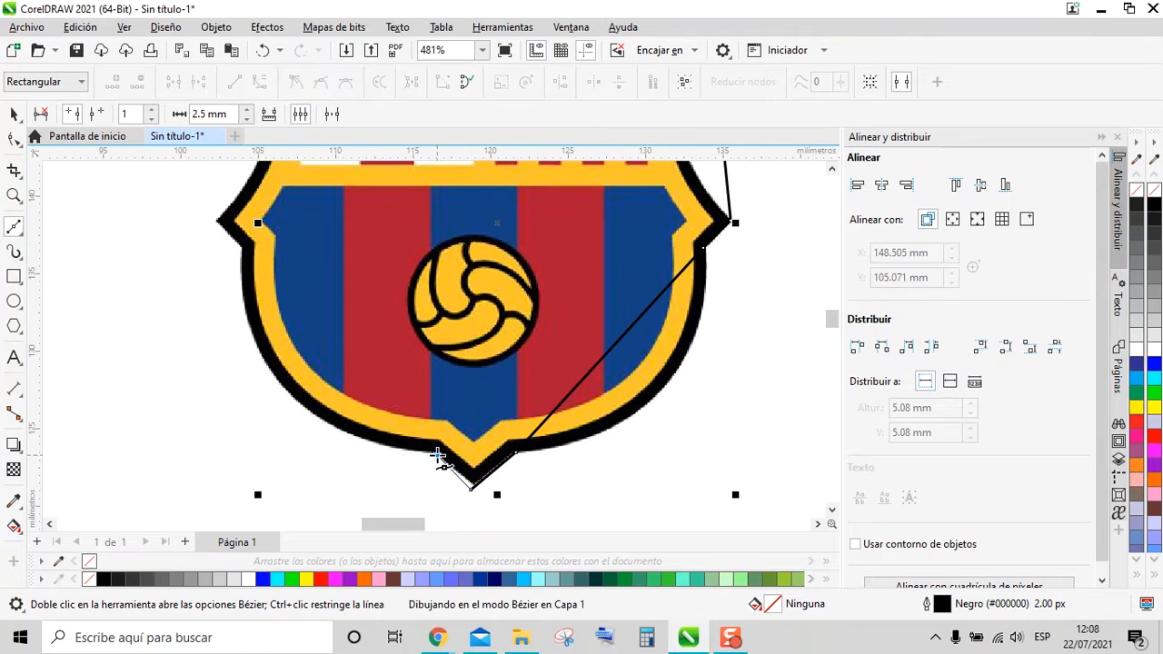
{"action": "scroll", "coordinate": [285, 187], "scroll_direction": "down", "scroll_amount": 2}
{"action": "scroll", "coordinate": [278, 195], "scroll_direction": "up", "scroll_amount": 3}
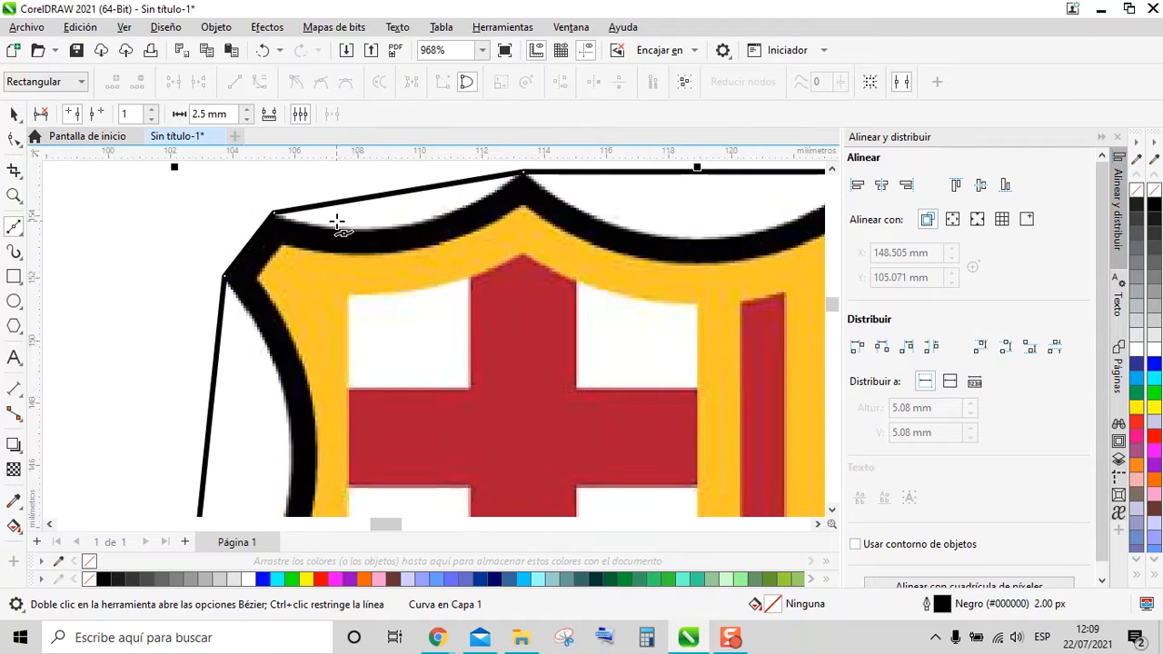
Select all nodes of the traced shield outline and convert its straight segments to curves
{"action": "scroll", "coordinate": [327, 223], "scroll_direction": "down", "scroll_amount": 3}
{"action": "left_click", "coordinate": [13, 138]}
{"action": "left_click_drag", "start_coordinate": [251, 172], "coordinate": [607, 461]}
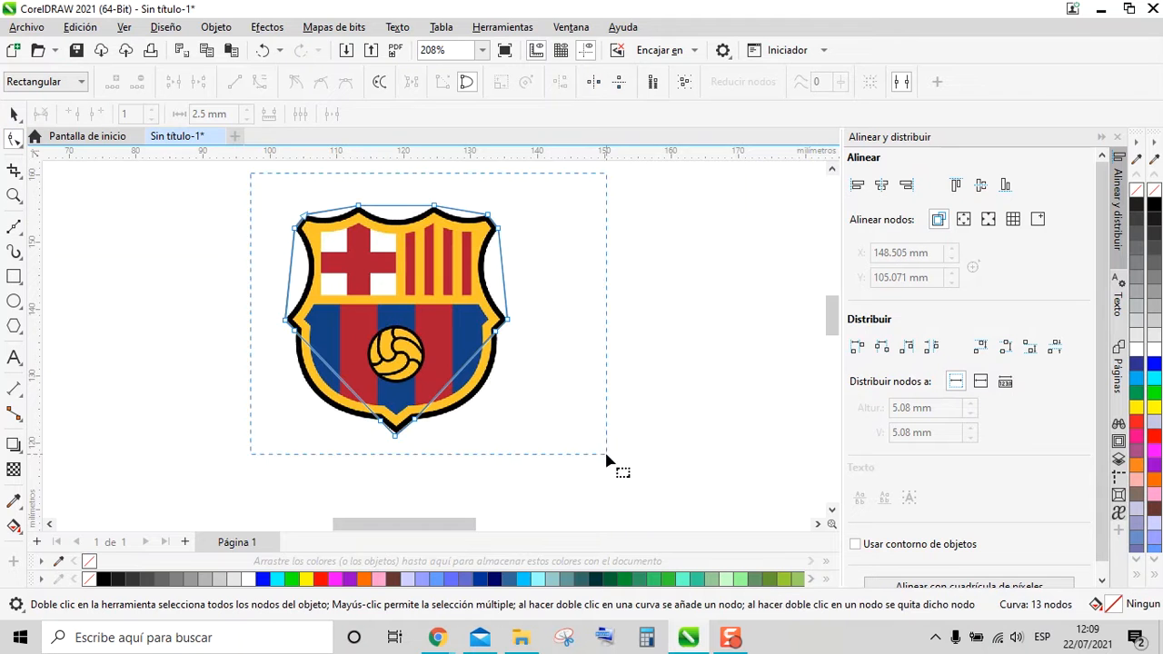
{"action": "left_click", "coordinate": [262, 88]}
Bend the outline's upper segments to follow the concave arcs along the shield's top edge
{"action": "scroll", "coordinate": [386, 247], "scroll_direction": "up", "scroll_amount": 8}
{"action": "left_click_drag", "start_coordinate": [391, 265], "coordinate": [386, 335]}
{"action": "scroll", "coordinate": [371, 304], "scroll_direction": "down", "scroll_amount": 3}
{"action": "scroll", "coordinate": [590, 295], "scroll_direction": "up", "scroll_amount": 2}
{"action": "left_click_drag", "start_coordinate": [570, 259], "coordinate": [591, 307]}
Bend the outline's right side inward along the upper half and outward along the lower half to match the shield
{"action": "scroll", "coordinate": [601, 334], "scroll_direction": "down", "scroll_amount": 4}
{"action": "scroll", "coordinate": [677, 486], "scroll_direction": "up", "scroll_amount": 2}
{"action": "left_click_drag", "start_coordinate": [673, 386], "coordinate": [616, 380]}
{"action": "scroll", "coordinate": [618, 462], "scroll_direction": "down", "scroll_amount": 3}
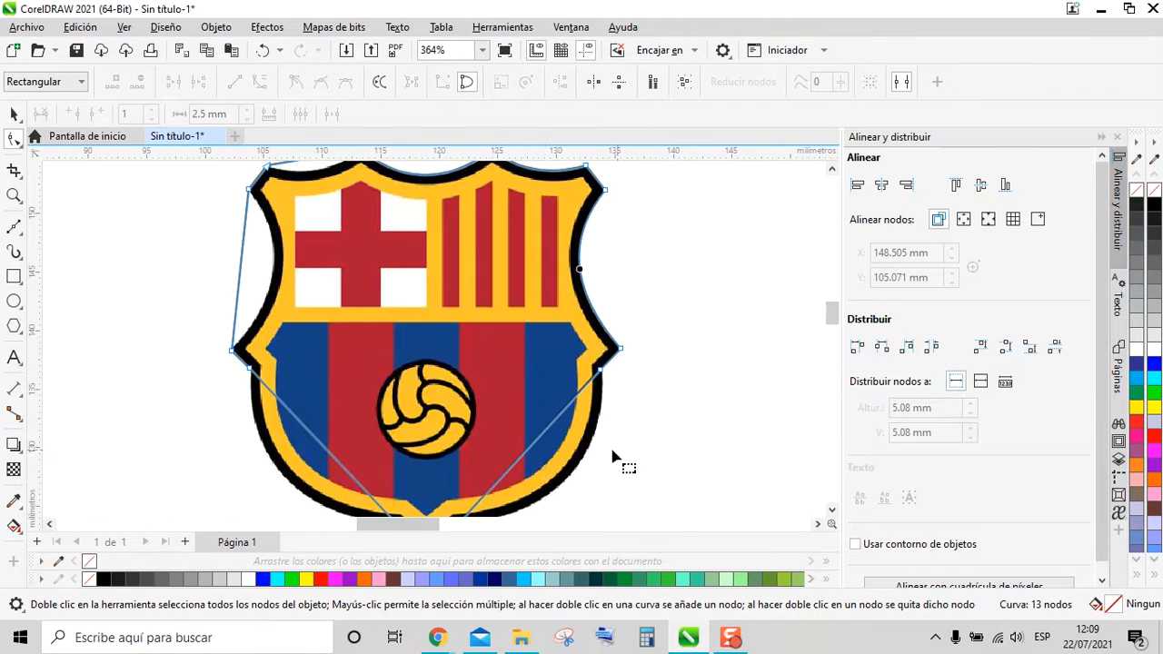
{"action": "scroll", "coordinate": [509, 373], "scroll_direction": "up", "scroll_amount": 2}
{"action": "scroll", "coordinate": [562, 411], "scroll_direction": "down", "scroll_amount": 1}
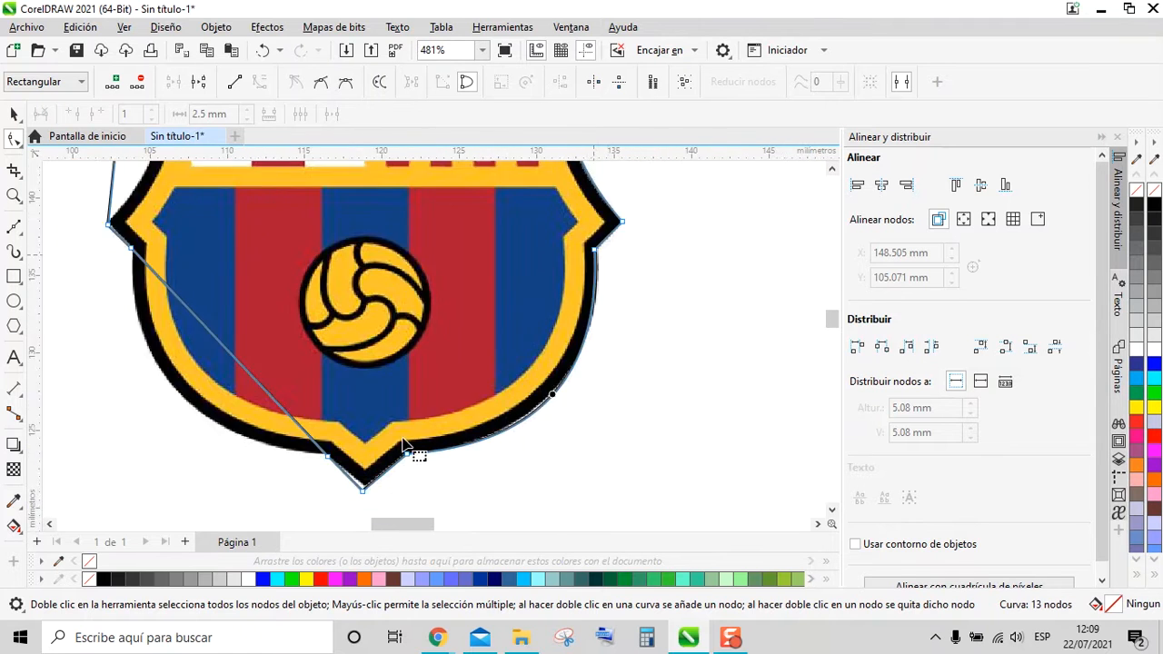
Bend the outline's lower-left and upper-left segments to follow the shield's left side
{"action": "scroll", "coordinate": [256, 342], "scroll_direction": "up", "scroll_amount": 2}
{"action": "scroll", "coordinate": [190, 379], "scroll_direction": "down", "scroll_amount": 1}
{"action": "scroll", "coordinate": [233, 260], "scroll_direction": "up", "scroll_amount": 1}
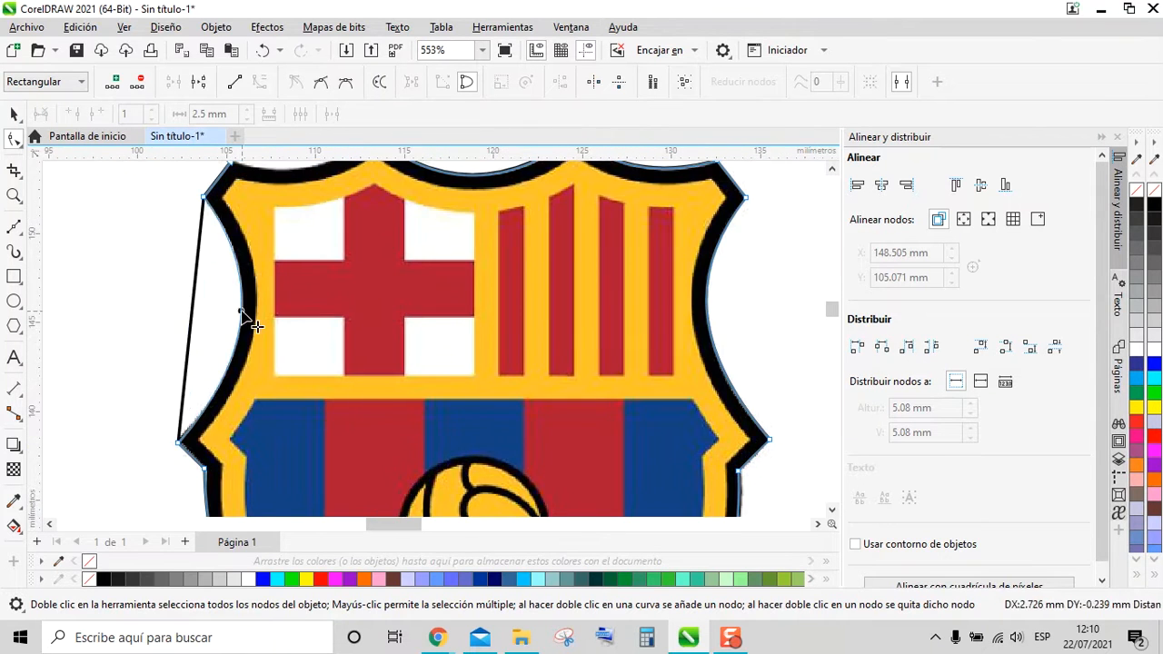
{"action": "scroll", "coordinate": [246, 317], "scroll_direction": "up", "scroll_amount": 1}
{"action": "scroll", "coordinate": [324, 285], "scroll_direction": "up", "scroll_amount": 1}
{"action": "left_click_drag", "start_coordinate": [253, 292], "coordinate": [324, 325]}
{"action": "scroll", "coordinate": [390, 499], "scroll_direction": "down", "scroll_amount": 1}
{"action": "scroll", "coordinate": [389, 499], "scroll_direction": "up", "scroll_amount": 1}
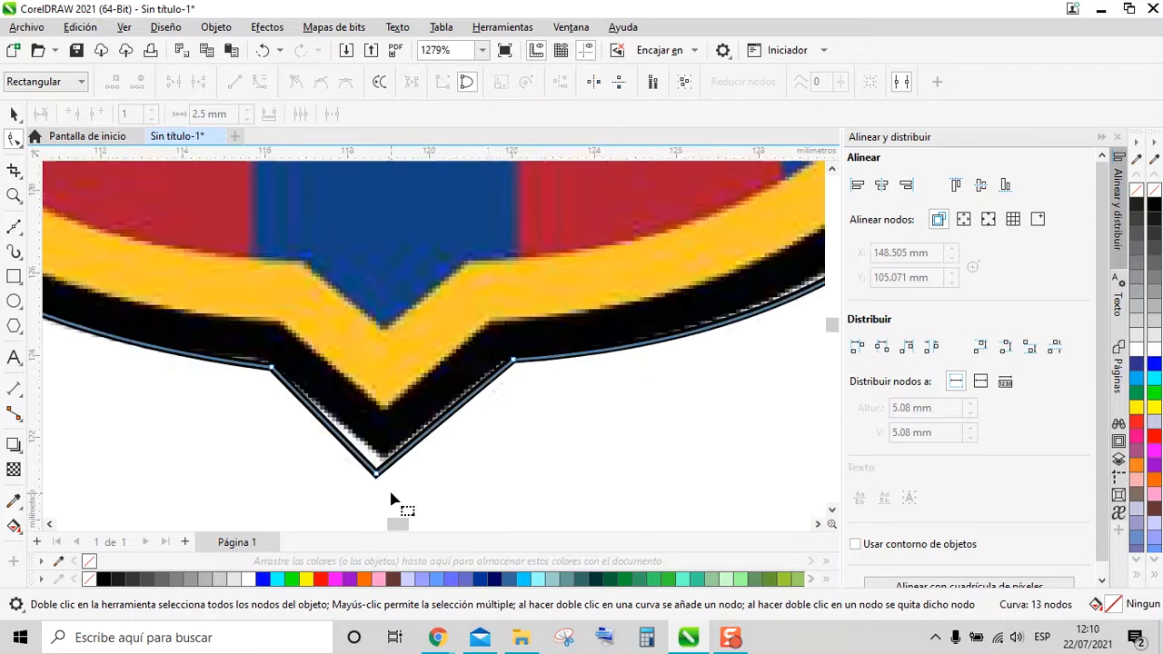
Move the nodes around the shield's bottom point so the outline meets the black border's tip
{"action": "scroll", "coordinate": [390, 473], "scroll_direction": "up", "scroll_amount": 1}
{"action": "left_click", "coordinate": [379, 452]}
{"action": "scroll", "coordinate": [215, 320], "scroll_direction": "down", "scroll_amount": 1}
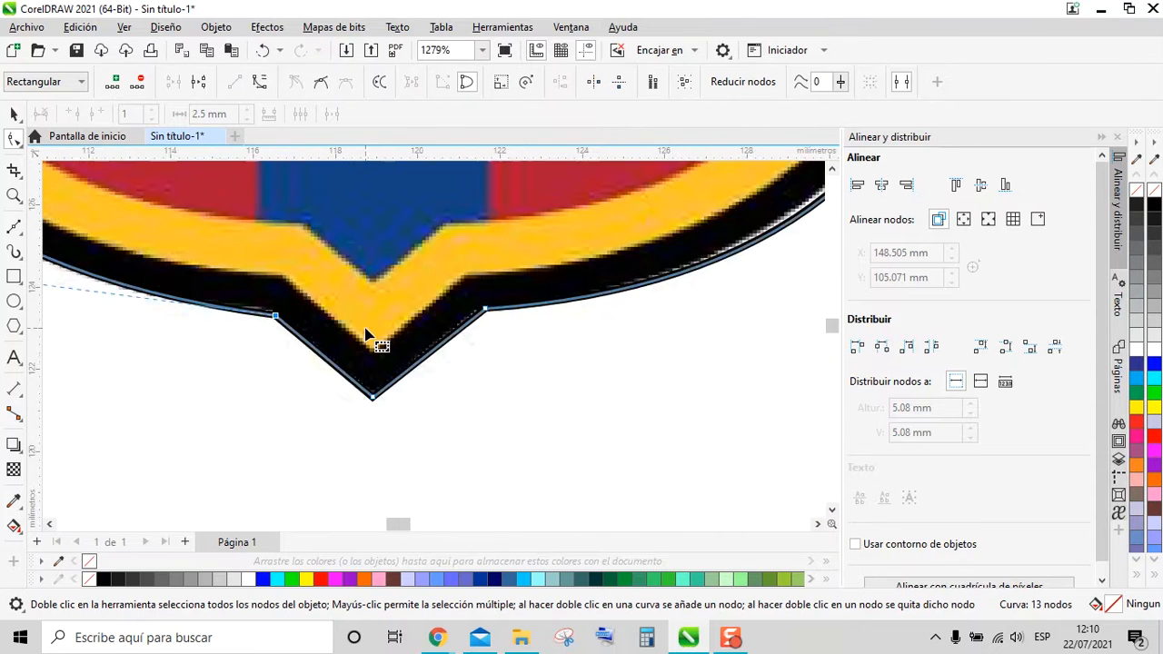
{"action": "scroll", "coordinate": [428, 246], "scroll_direction": "down", "scroll_amount": 1}
{"action": "scroll", "coordinate": [454, 330], "scroll_direction": "up", "scroll_amount": 2}
Refine the curve handles of the outline's lower-right and lower-left arcs to fit the black border
{"action": "scroll", "coordinate": [527, 255], "scroll_direction": "down", "scroll_amount": 4}
{"action": "left_click", "coordinate": [524, 239]}
{"action": "scroll", "coordinate": [531, 241], "scroll_direction": "up", "scroll_amount": 1}
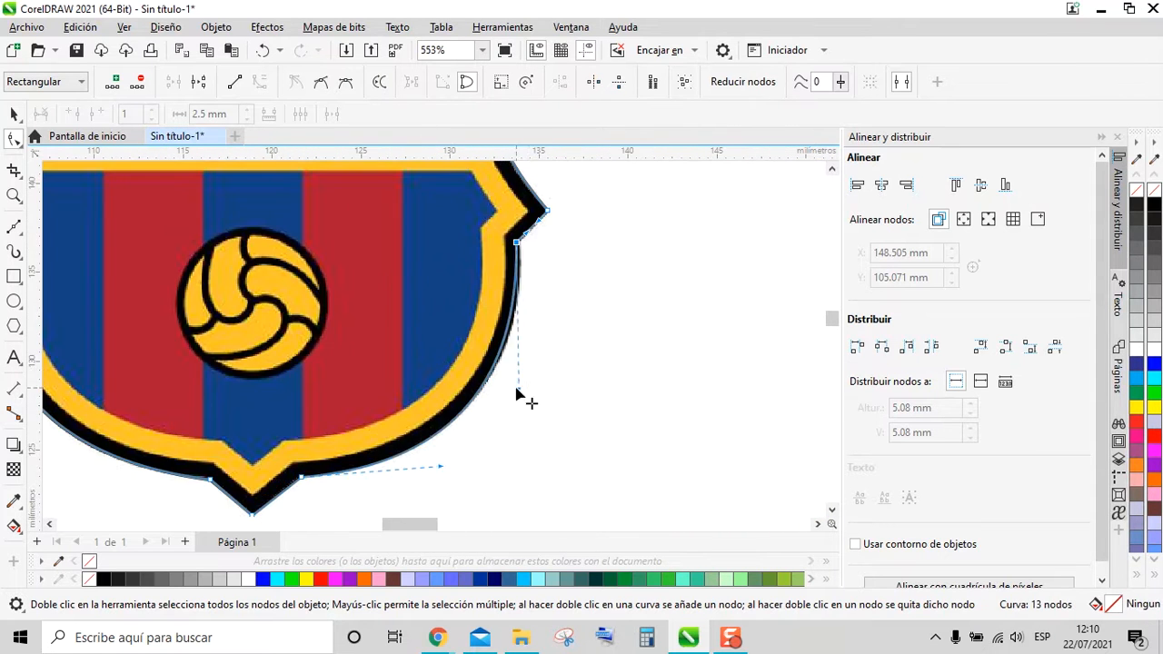
{"action": "scroll", "coordinate": [270, 361], "scroll_direction": "up", "scroll_amount": 3}
{"action": "scroll", "coordinate": [281, 415], "scroll_direction": "down", "scroll_amount": 5}
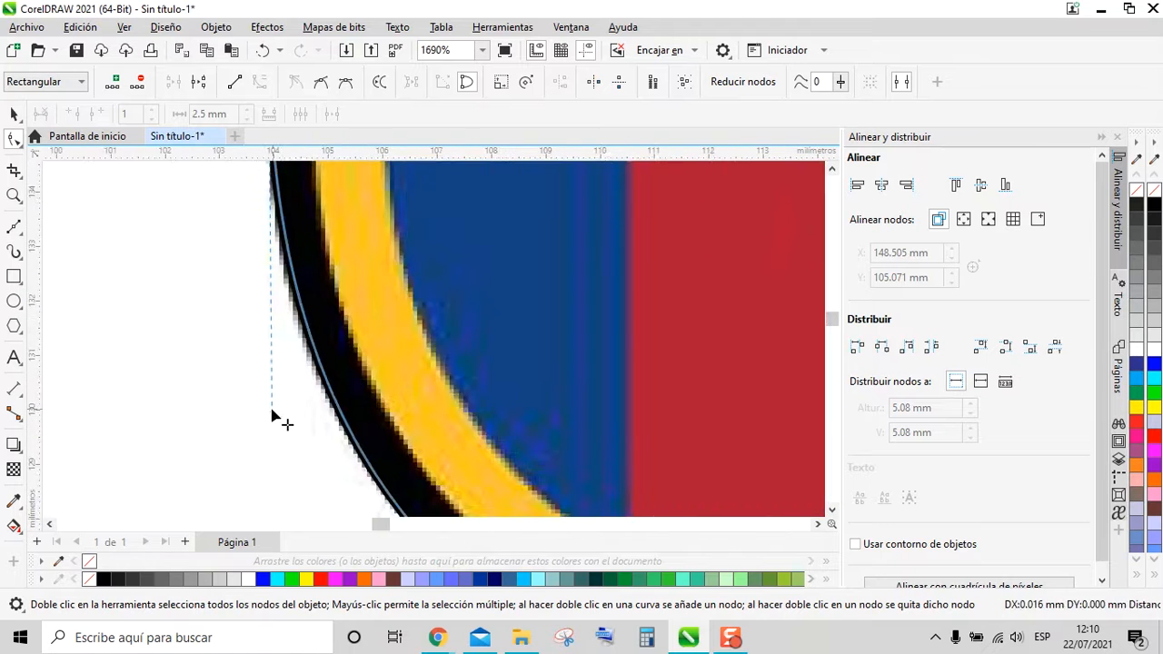
{"action": "scroll", "coordinate": [457, 249], "scroll_direction": "up", "scroll_amount": 1}
Select the finished shield outline as an object and set its outline colour to magenta
{"action": "key", "text": "space"}
{"action": "scroll", "coordinate": [427, 272], "scroll_direction": "down", "scroll_amount": 1}
{"action": "scroll", "coordinate": [484, 251], "scroll_direction": "up", "scroll_amount": 1}
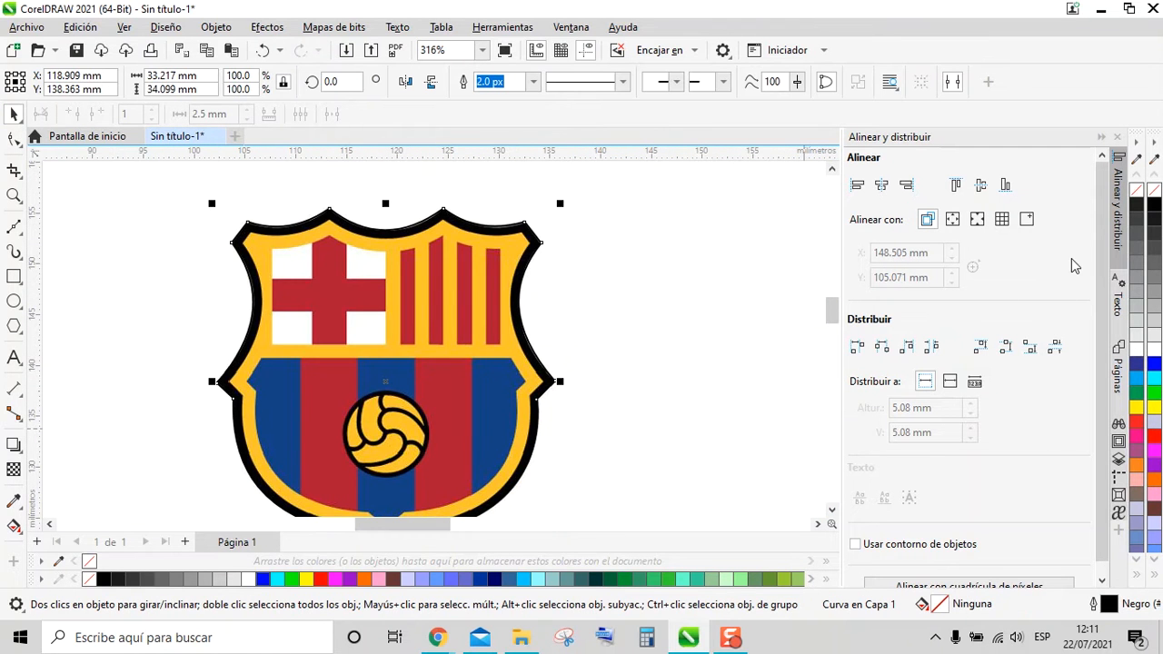
{"action": "right_click", "coordinate": [1137, 407]}
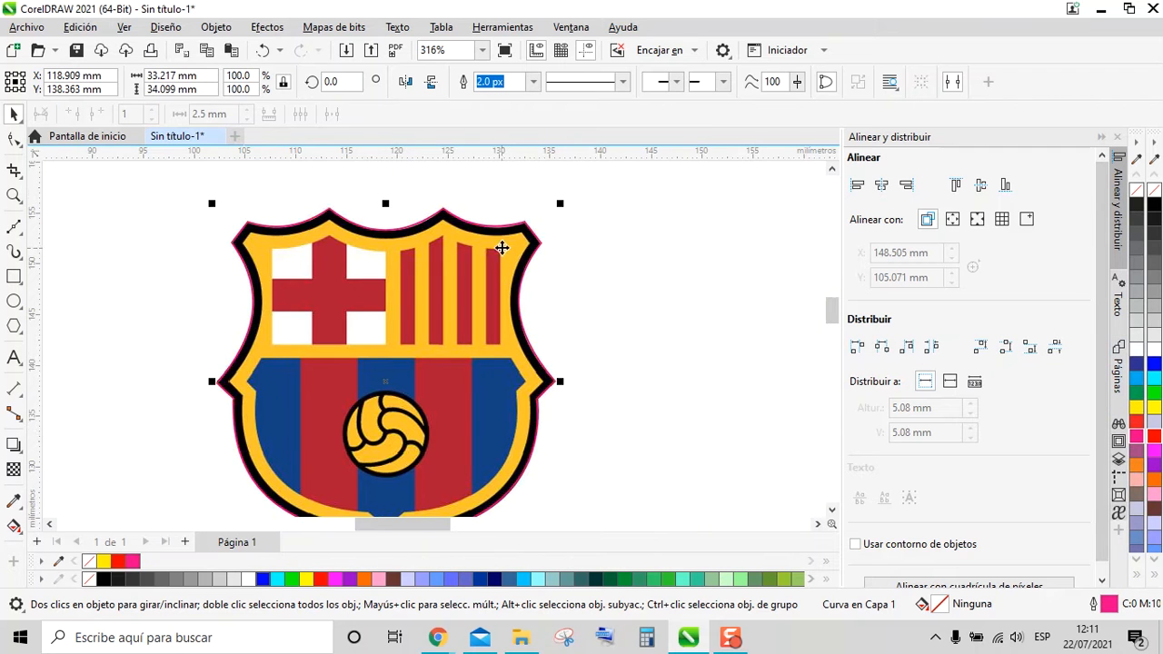
Apply a one-step inside contour with a 2.0 mm offset and a red fill colour to the shield outline
{"action": "scroll", "coordinate": [501, 247], "scroll_direction": "up", "scroll_amount": 1}
{"action": "left_click", "coordinate": [1119, 442]}
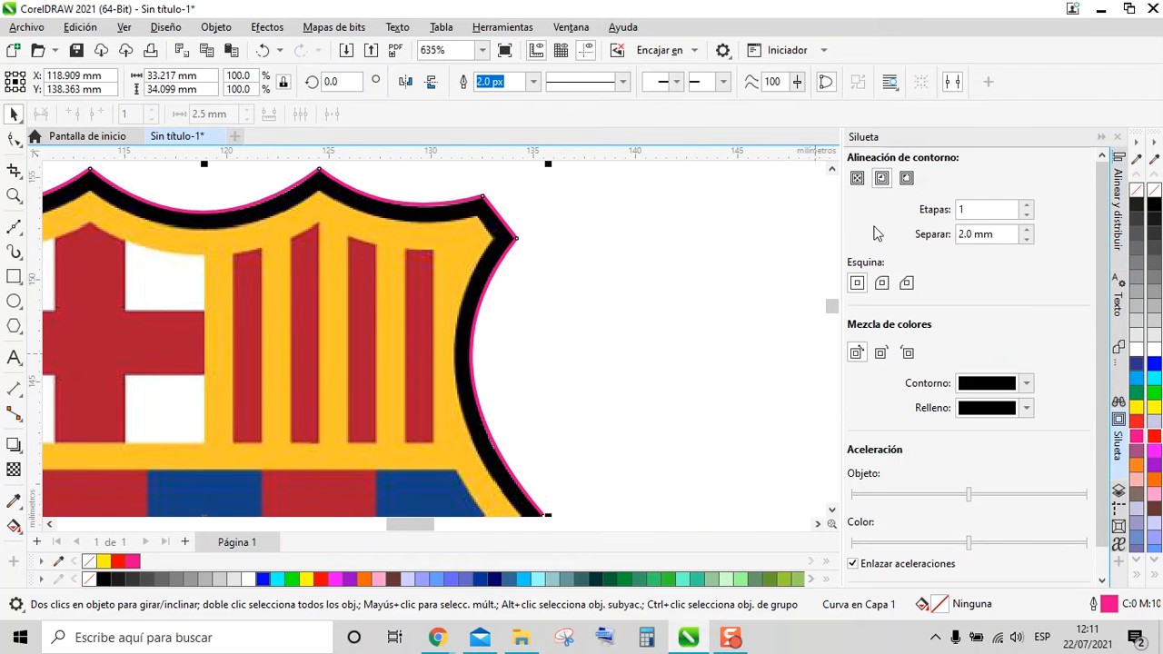
{"action": "scroll", "coordinate": [1106, 377], "scroll_direction": "down", "scroll_amount": 1}
{"action": "left_click", "coordinate": [1026, 379]}
{"action": "left_click", "coordinate": [1058, 185]}
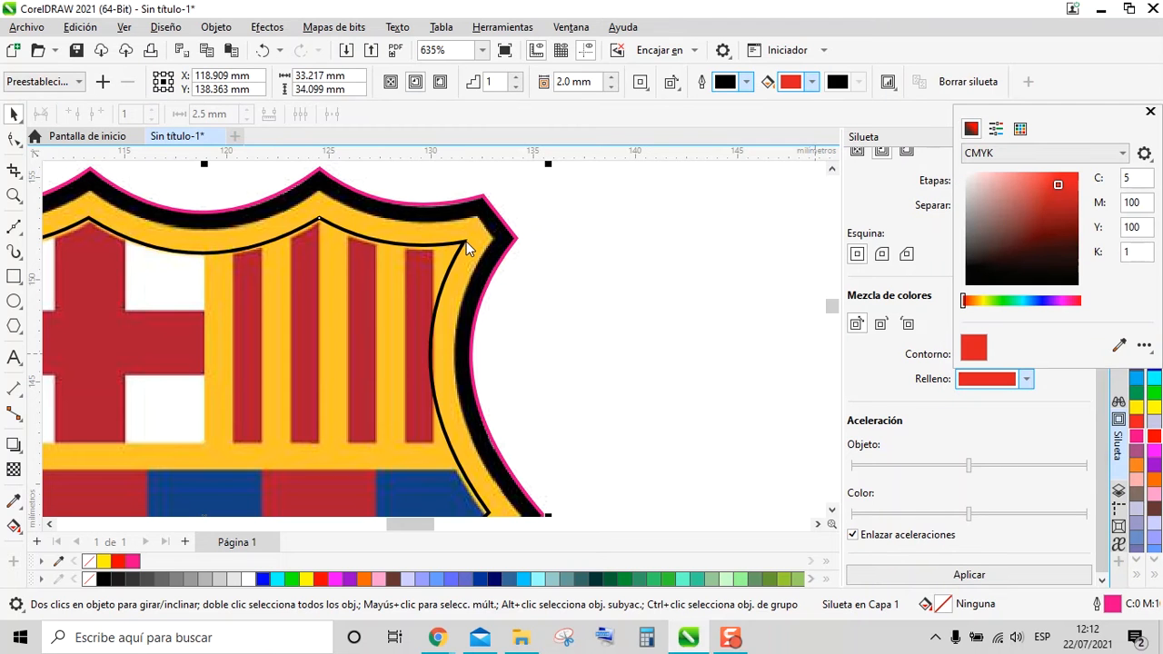
Try contour offsets of 1.0 mm and 0.5 mm, and set the offset to 0.9 mm
{"action": "left_click", "coordinate": [1026, 210]}
{"action": "left_click", "coordinate": [969, 574]}
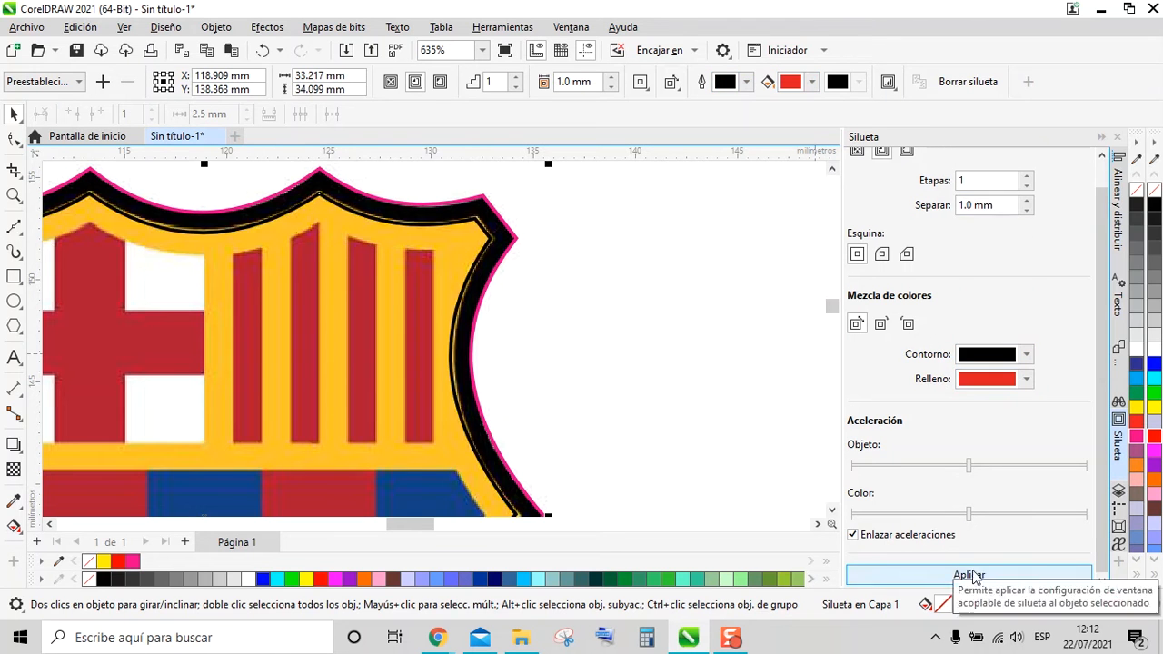
{"action": "scroll", "coordinate": [473, 263], "scroll_direction": "up", "scroll_amount": 5}
{"action": "type", "text": "0.5"}
{"action": "left_click", "coordinate": [967, 574]}
{"action": "type", "text": "9"}
{"action": "left_click", "coordinate": [968, 574]}
{"action": "scroll", "coordinate": [516, 284], "scroll_direction": "down", "scroll_amount": 5}
{"action": "scroll", "coordinate": [156, 354], "scroll_direction": "up", "scroll_amount": 1}
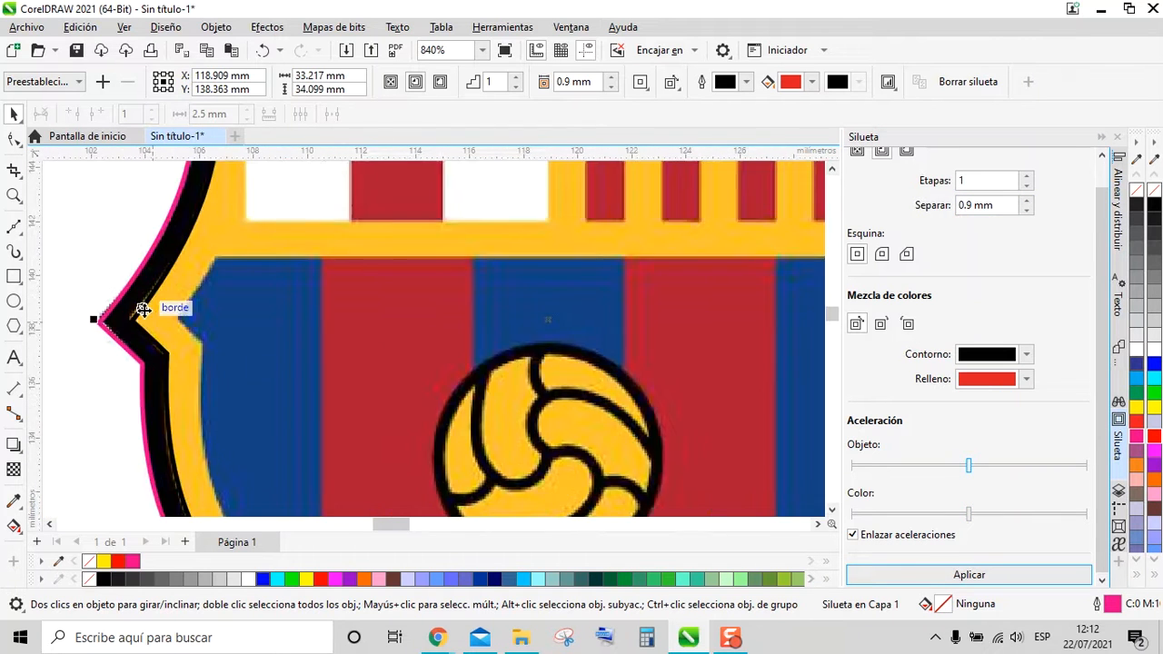
Separate the contour from the shield outline so it becomes an independent curve
{"action": "scroll", "coordinate": [446, 446], "scroll_direction": "down", "scroll_amount": 2}
{"action": "scroll", "coordinate": [753, 203], "scroll_direction": "down", "scroll_amount": 2}
{"action": "key", "text": "space"}
{"action": "left_click", "coordinate": [216, 27]}
{"action": "left_click", "coordinate": [766, 358]}
{"action": "key", "text": "Tab"}
{"action": "left_click", "coordinate": [217, 28]}
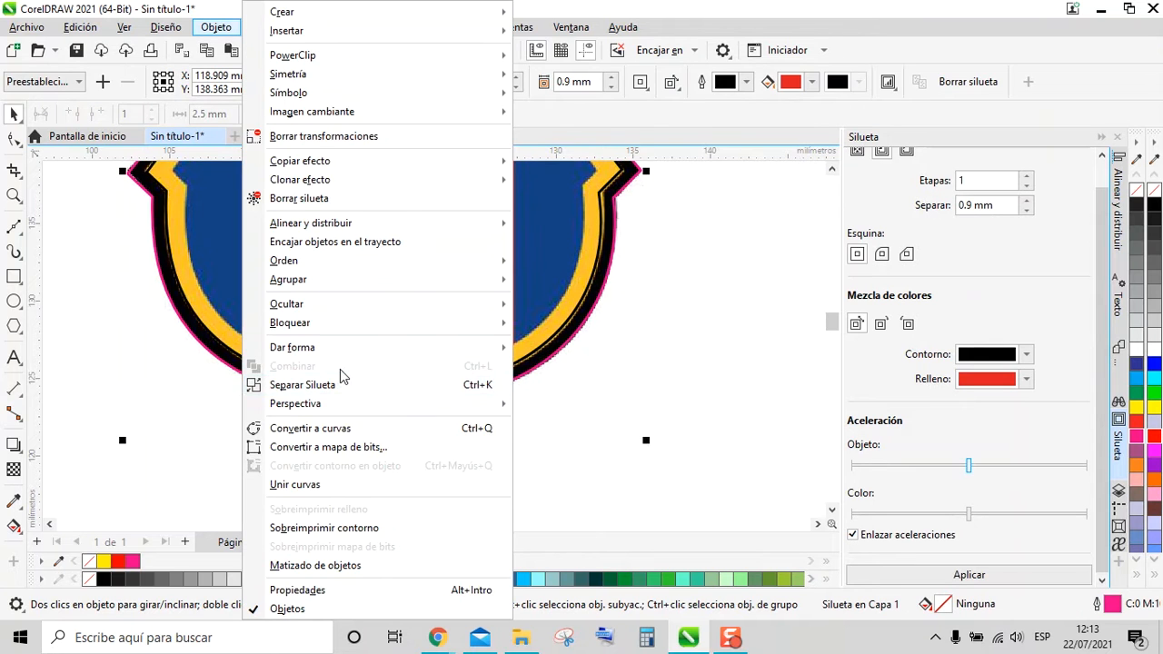
{"action": "left_click", "coordinate": [480, 385]}
Select the separated inner curve and apply a further inside contour of 0.9 mm to it
{"action": "scroll", "coordinate": [536, 296], "scroll_direction": "up", "scroll_amount": 2}
{"action": "left_click", "coordinate": [493, 392]}
{"action": "scroll", "coordinate": [494, 386], "scroll_direction": "down", "scroll_amount": 2}
{"action": "scroll", "coordinate": [591, 182], "scroll_direction": "down", "scroll_amount": 1}
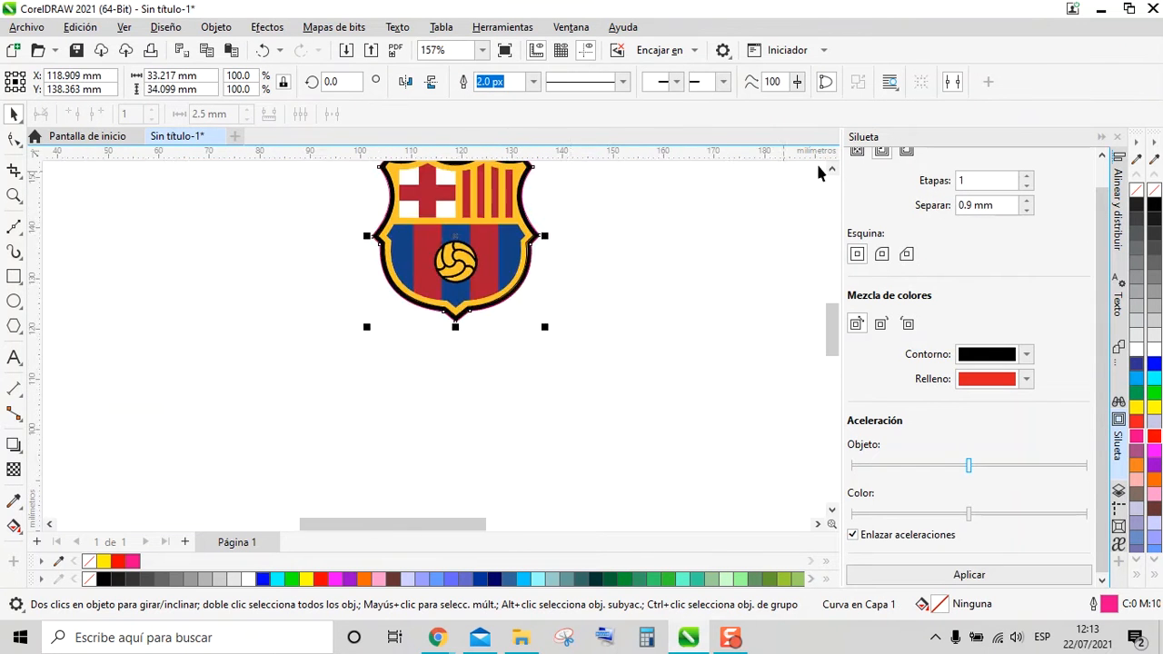
{"action": "scroll", "coordinate": [540, 227], "scroll_direction": "up", "scroll_amount": 2}
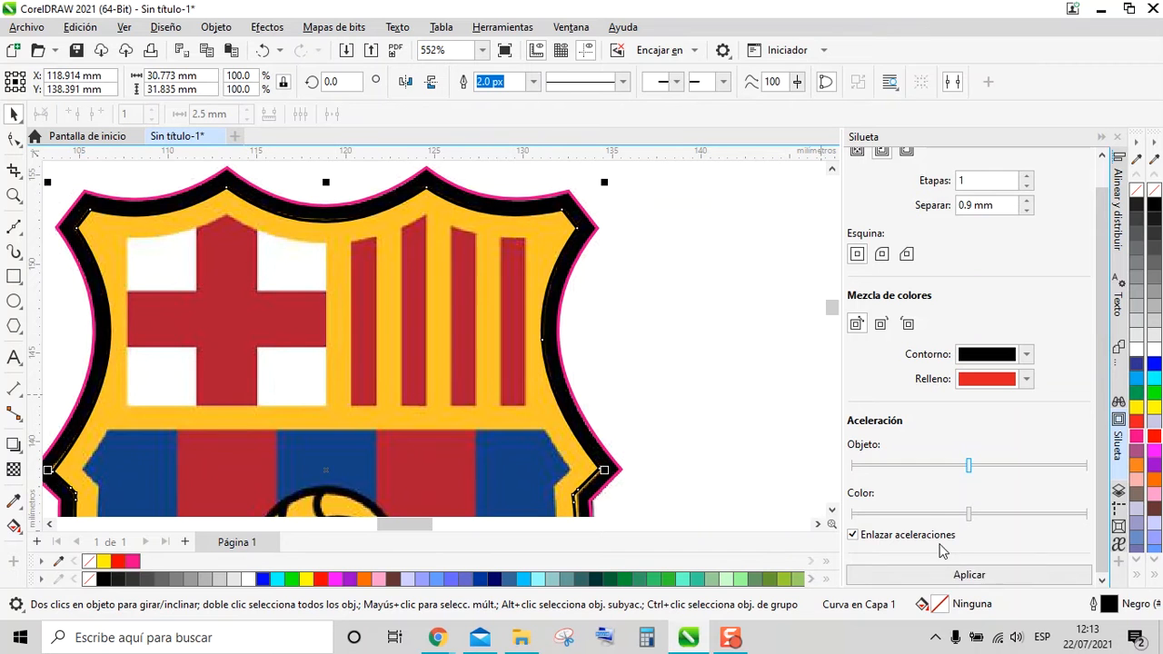
{"action": "left_click", "coordinate": [969, 574]}
Try an offset of 1.4 mm for the second inside contour
{"action": "scroll", "coordinate": [550, 233], "scroll_direction": "up", "scroll_amount": 3}
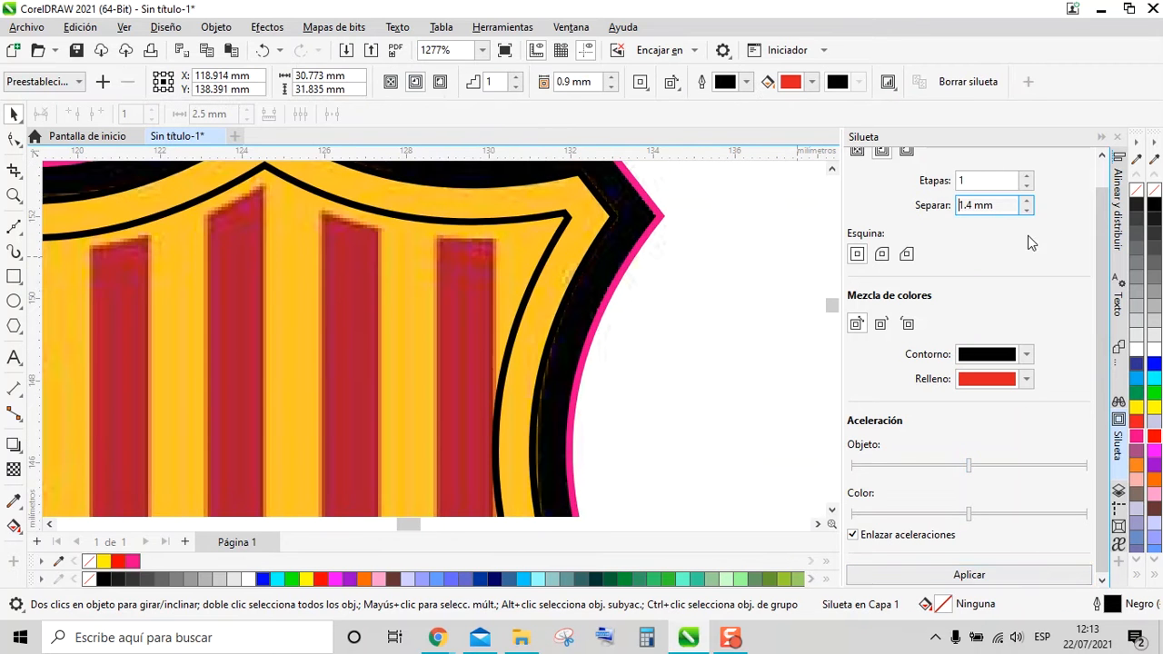
{"action": "scroll", "coordinate": [582, 330], "scroll_direction": "down", "scroll_amount": 3}
{"action": "scroll", "coordinate": [414, 311], "scroll_direction": "down", "scroll_amount": 3}
{"action": "scroll", "coordinate": [376, 436], "scroll_direction": "up", "scroll_amount": 7}
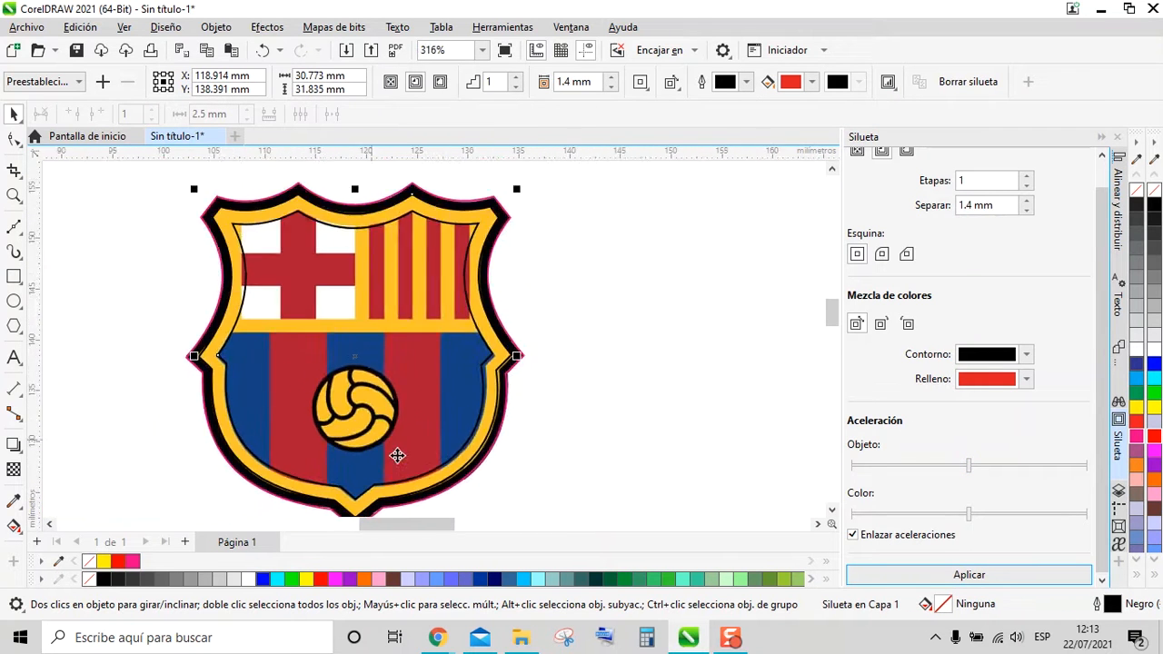
Set the second inside contour's offset to 1.0 mm and check its fit around the yellow band
{"action": "left_click_drag", "start_coordinate": [974, 206], "coordinate": [861, 349]}
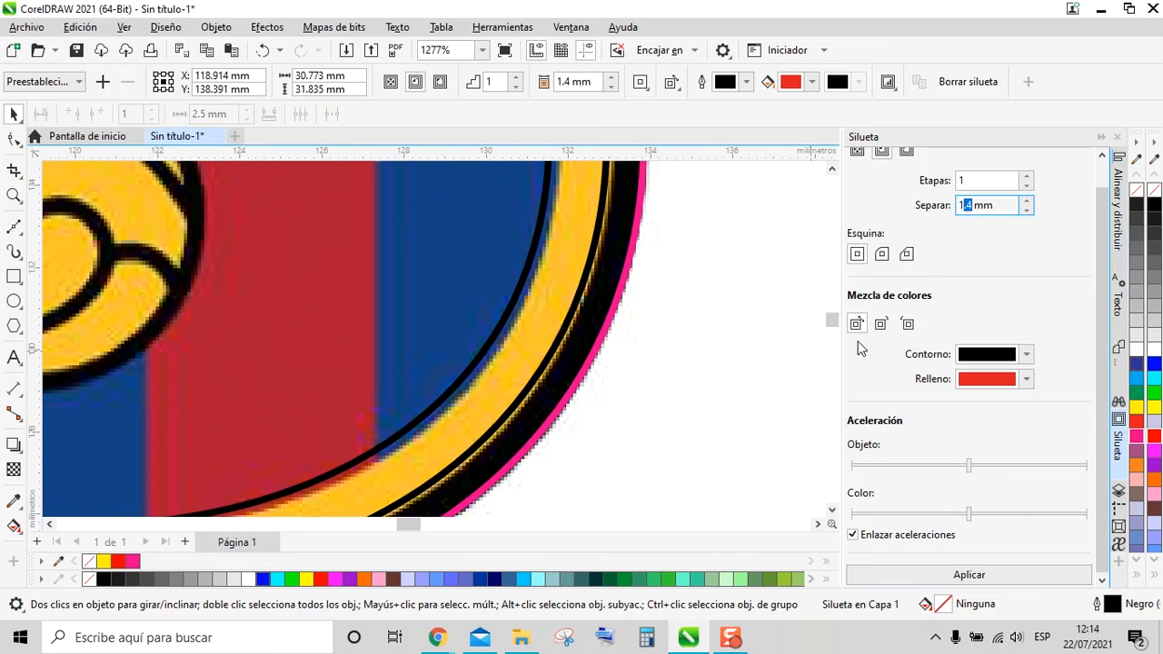
{"action": "left_click", "coordinate": [1027, 211]}
{"action": "left_click", "coordinate": [951, 571]}
{"action": "left_click", "coordinate": [1028, 211]}
{"action": "left_click", "coordinate": [1002, 574]}
{"action": "scroll", "coordinate": [338, 431], "scroll_direction": "down", "scroll_amount": 4}
{"action": "scroll", "coordinate": [206, 436], "scroll_direction": "up", "scroll_amount": 1}
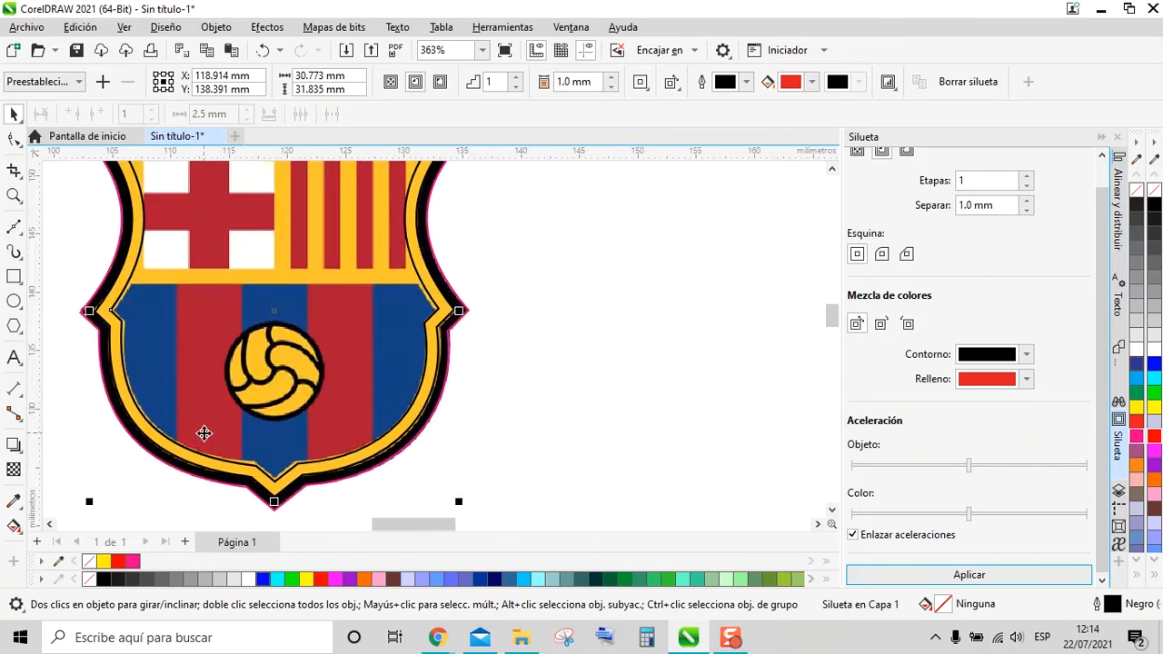
{"action": "scroll", "coordinate": [143, 319], "scroll_direction": "up", "scroll_amount": 4}
{"action": "scroll", "coordinate": [151, 317], "scroll_direction": "down", "scroll_amount": 4}
{"action": "scroll", "coordinate": [376, 227], "scroll_direction": "up", "scroll_amount": 3}
{"action": "scroll", "coordinate": [380, 231], "scroll_direction": "down", "scroll_amount": 3}
Separate the second contour from its source curve and clear the selection
{"action": "left_click", "coordinate": [216, 28]}
{"action": "left_click", "coordinate": [330, 382]}
{"action": "left_click", "coordinate": [327, 385]}
{"action": "scroll", "coordinate": [323, 386], "scroll_direction": "down", "scroll_amount": 3}
{"action": "scroll", "coordinate": [286, 409], "scroll_direction": "up", "scroll_amount": 4}
{"action": "scroll", "coordinate": [289, 343], "scroll_direction": "down", "scroll_amount": 5}
{"action": "scroll", "coordinate": [260, 254], "scroll_direction": "up", "scroll_amount": 3}
{"action": "key", "text": "Escape"}
Draw a rectangle about 11.1 by 9.4 mm over the red cross panel
{"action": "scroll", "coordinate": [258, 258], "scroll_direction": "up", "scroll_amount": 3}
{"action": "key", "text": "F6"}
{"action": "left_click_drag", "start_coordinate": [188, 215], "coordinate": [458, 442]}
{"action": "scroll", "coordinate": [355, 294], "scroll_direction": "up", "scroll_amount": 1}
Convert the cross panel rectangle to curves and shape its top edge into a peak with a middle node
{"action": "right_click", "coordinate": [355, 294]}
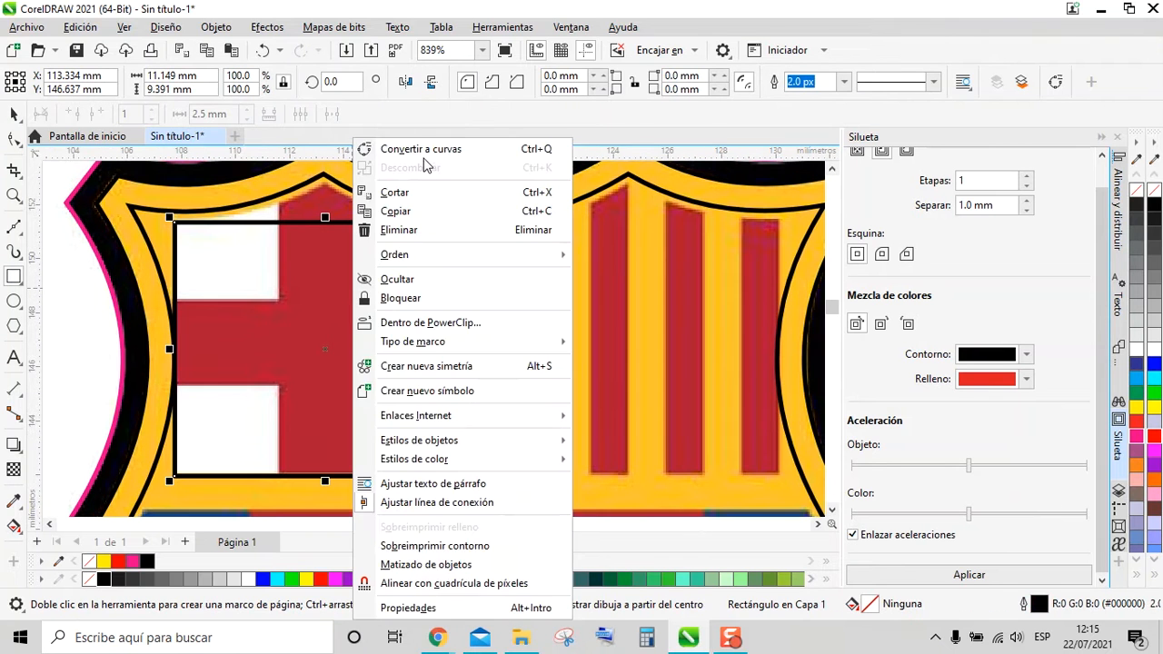
{"action": "left_click", "coordinate": [415, 148]}
{"action": "left_click", "coordinate": [15, 138]}
{"action": "scroll", "coordinate": [328, 189], "scroll_direction": "up", "scroll_amount": 2}
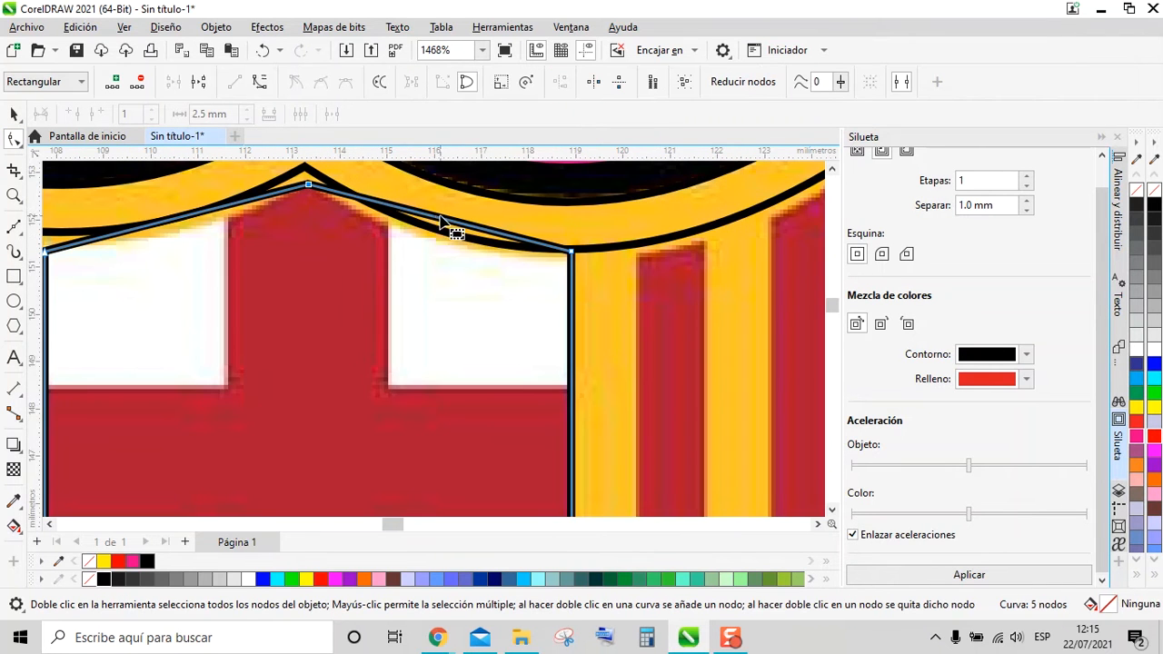
Bend both segments beside the cross panel's peak to match its curved top edge
{"action": "left_click_drag", "start_coordinate": [440, 246], "coordinate": [439, 245]}
{"action": "scroll", "coordinate": [440, 246], "scroll_direction": "down", "scroll_amount": 2}
{"action": "scroll", "coordinate": [282, 237], "scroll_direction": "up", "scroll_amount": 2}
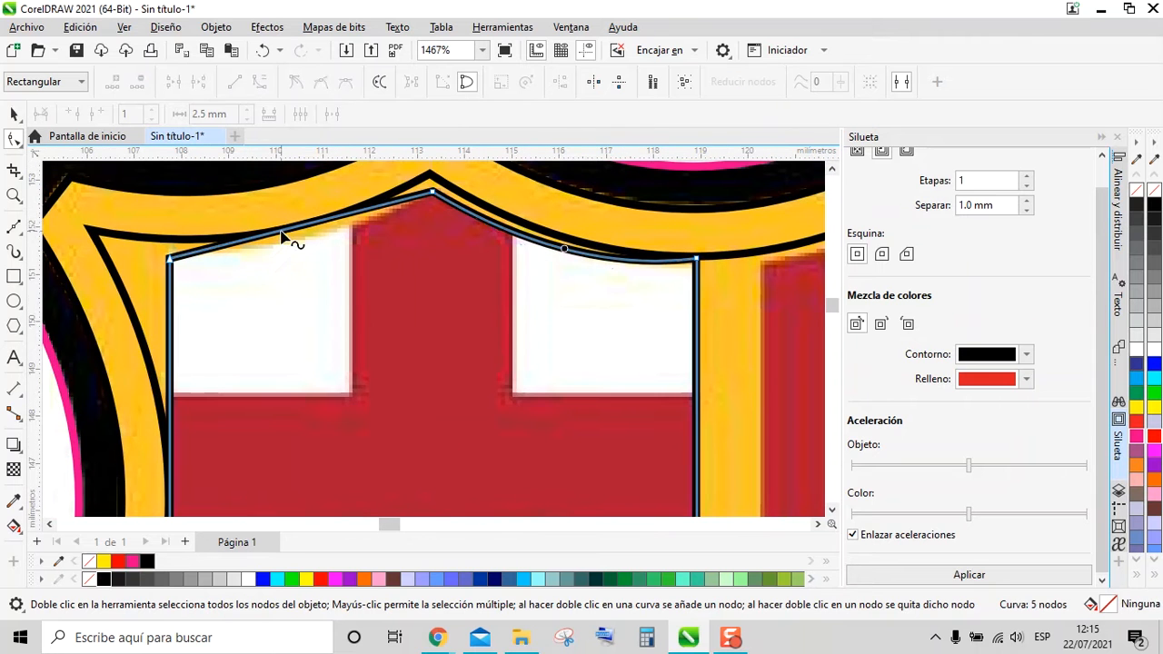
{"action": "scroll", "coordinate": [78, 220], "scroll_direction": "down", "scroll_amount": 3}
Place a copy of the cross panel outline over the striped panel and narrow it to about 9.8 mm
{"action": "key", "text": "space"}
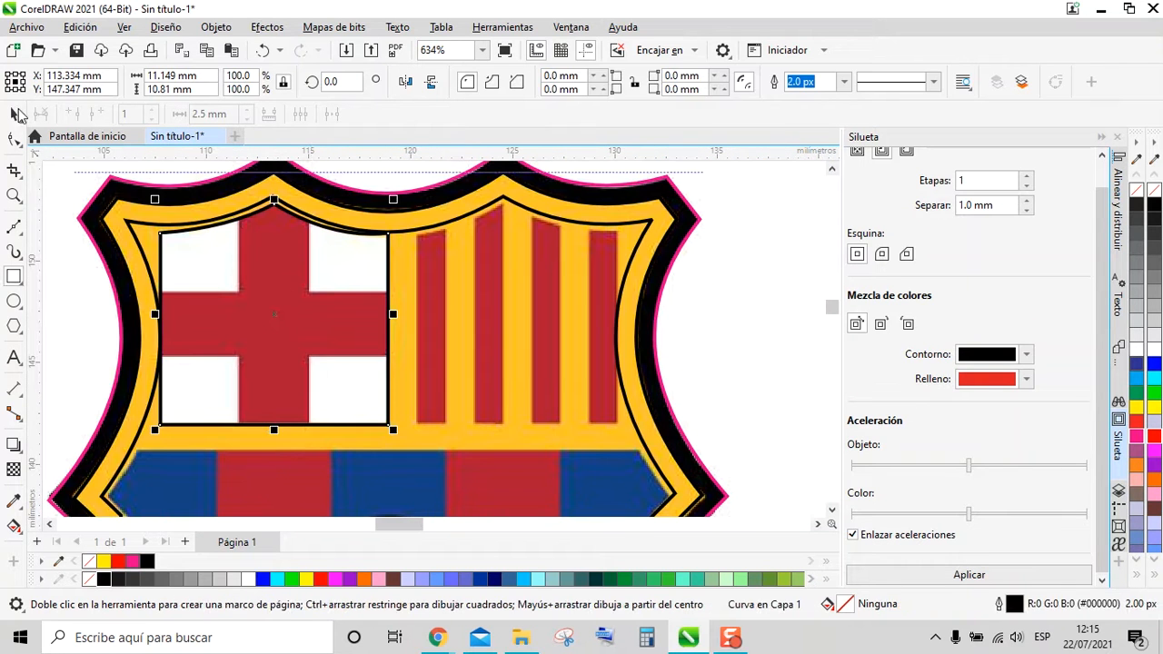
{"action": "left_click", "coordinate": [560, 343]}
{"action": "scroll", "coordinate": [561, 344], "scroll_direction": "up", "scroll_amount": 1}
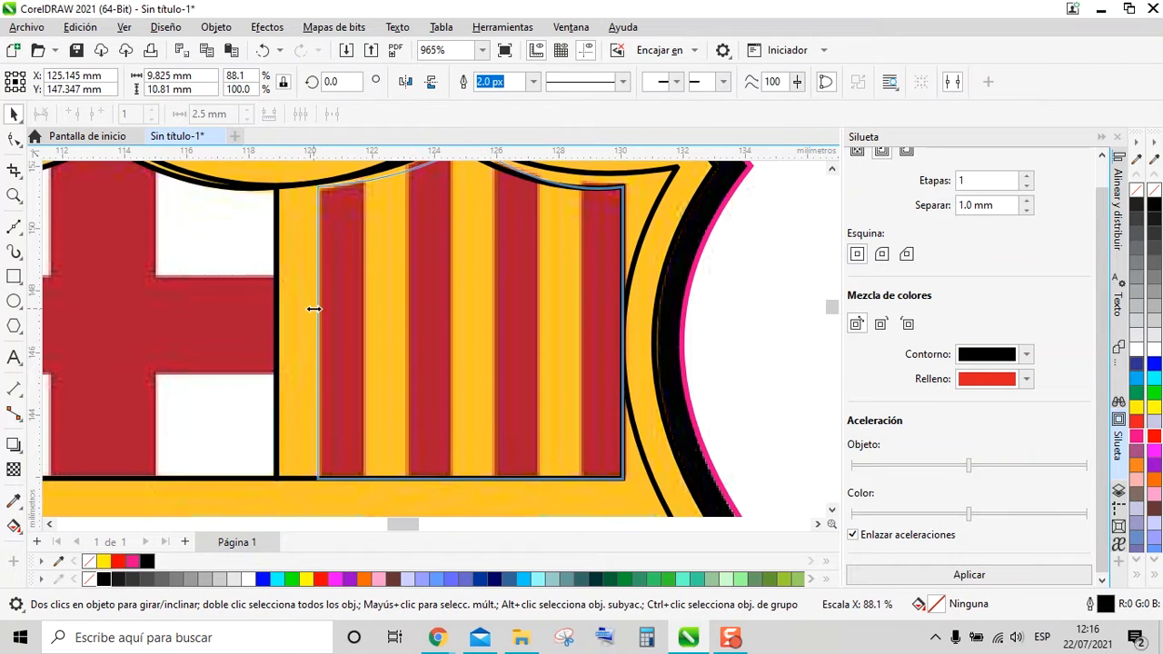
{"action": "scroll", "coordinate": [441, 233], "scroll_direction": "up", "scroll_amount": 2}
Adjust the striped panel's curved top segments to follow the tops of the red stripes
{"action": "key", "text": "space"}
{"action": "scroll", "coordinate": [462, 239], "scroll_direction": "up", "scroll_amount": 2}
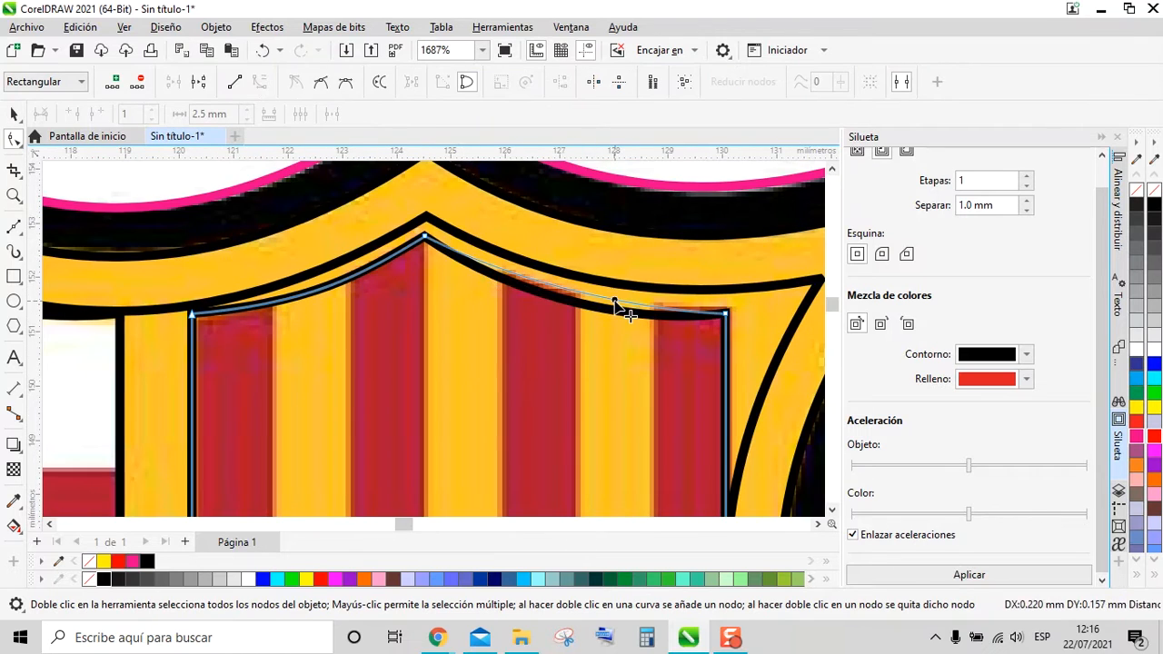
{"action": "left_click_drag", "start_coordinate": [627, 314], "coordinate": [629, 315]}
{"action": "scroll", "coordinate": [696, 312], "scroll_direction": "up", "scroll_amount": 2}
{"action": "scroll", "coordinate": [682, 506], "scroll_direction": "down", "scroll_amount": 3}
Remove the innermost contour's upper nodes and close it with a straight line above the blue and red section
{"action": "scroll", "coordinate": [740, 427], "scroll_direction": "down", "scroll_amount": 1}
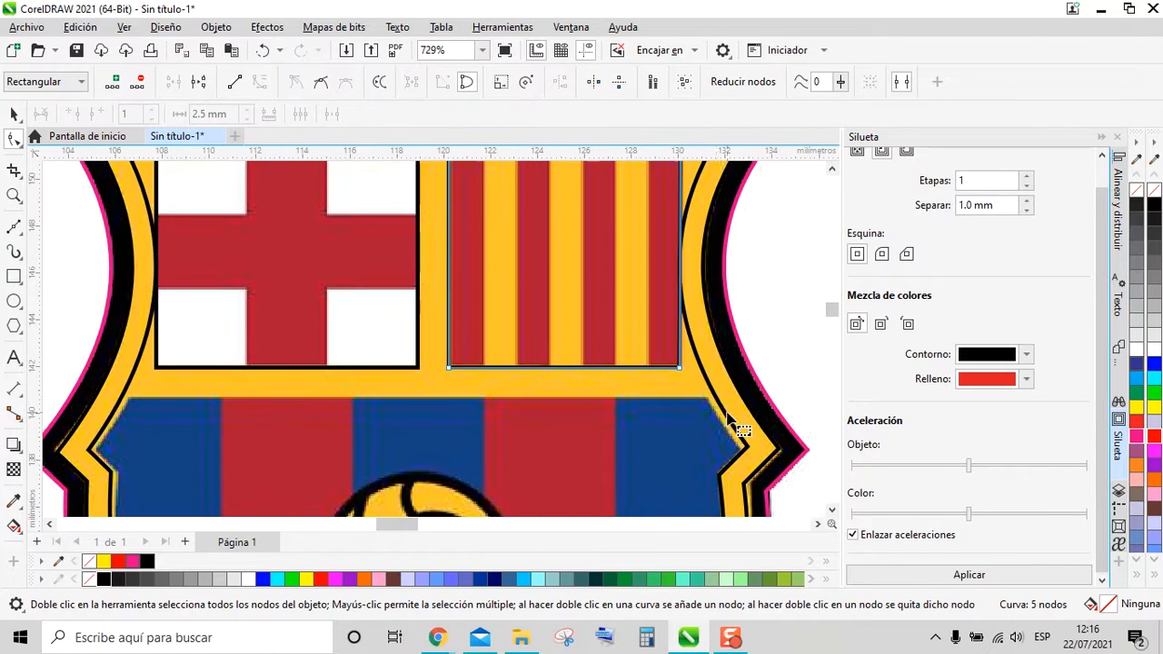
{"action": "left_click", "coordinate": [718, 404]}
{"action": "scroll", "coordinate": [174, 407], "scroll_direction": "down", "scroll_amount": 1}
{"action": "left_click_drag", "start_coordinate": [83, 182], "coordinate": [654, 336]}
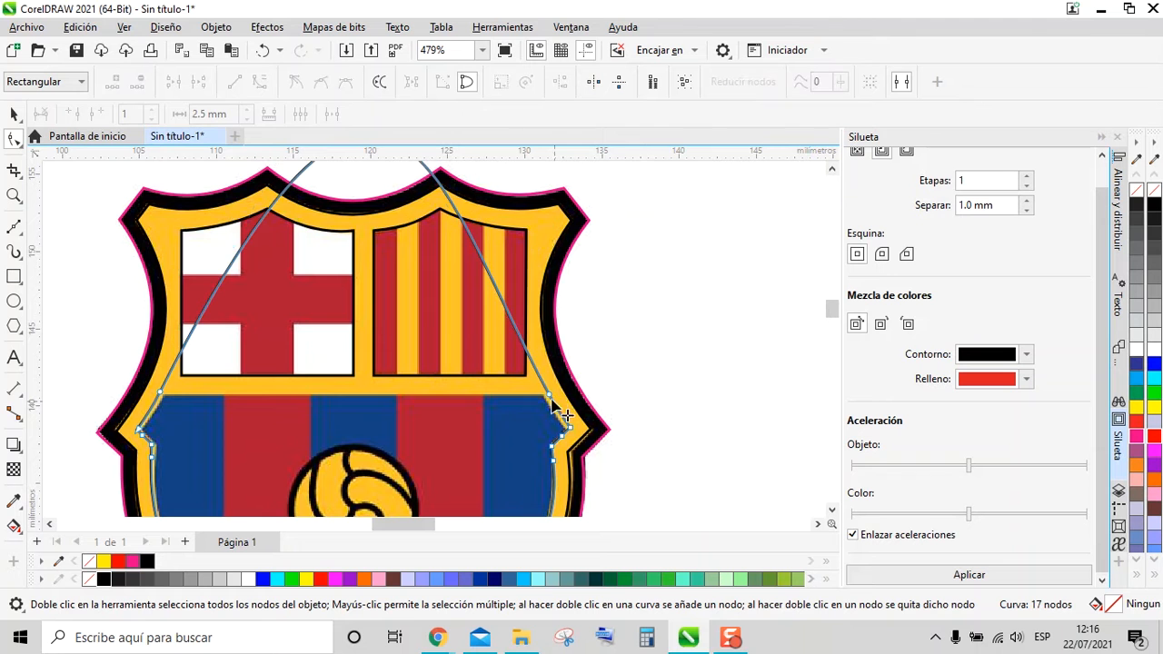
{"action": "left_click", "coordinate": [235, 83]}
{"action": "left_click", "coordinate": [436, 312]}
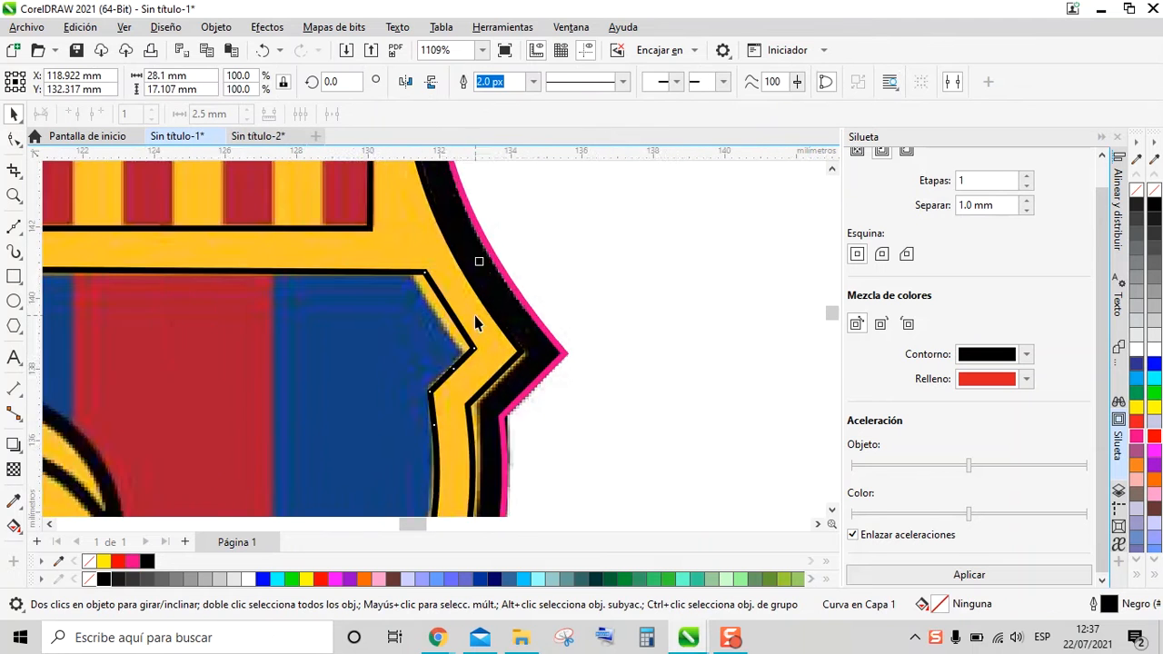
Move the nodes at the lower section's right corner to fit the edge of the blue stripe
{"action": "scroll", "coordinate": [378, 227], "scroll_direction": "up", "scroll_amount": 2}
{"action": "left_click", "coordinate": [372, 226]}
{"action": "scroll", "coordinate": [427, 309], "scroll_direction": "up", "scroll_amount": 1}
{"action": "left_click_drag", "start_coordinate": [472, 405], "coordinate": [474, 404]}
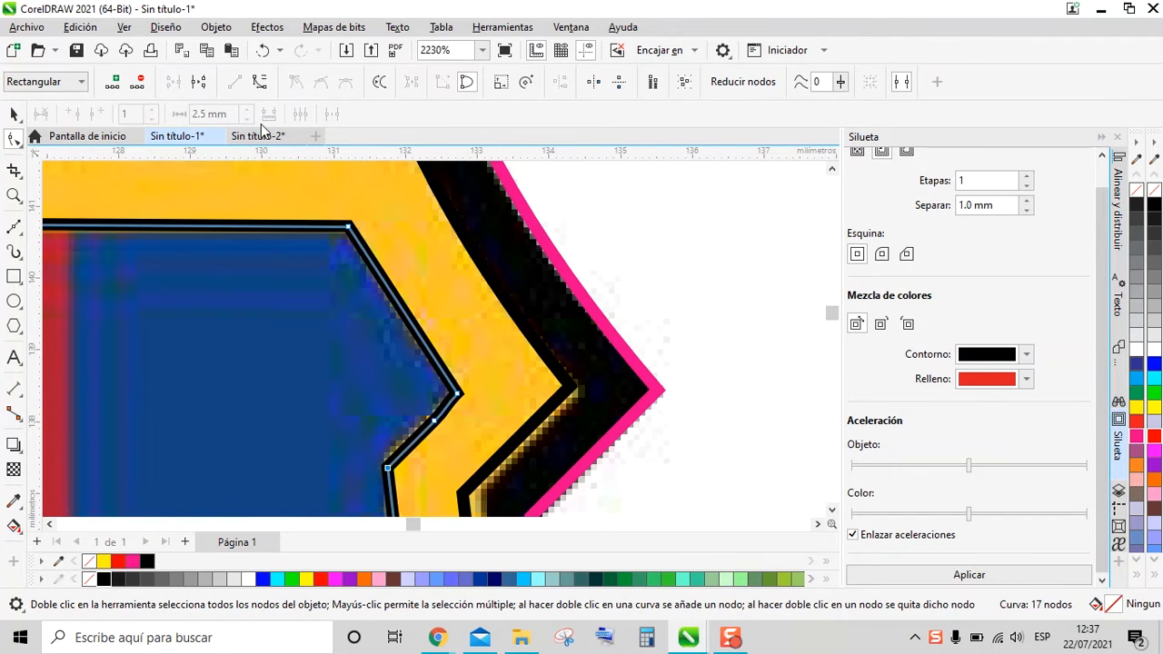
Straighten the lower section contour's upper-left corner and move its left nodes to fit the edge of the blue stripe
{"action": "scroll", "coordinate": [155, 408], "scroll_direction": "down", "scroll_amount": 5}
{"action": "scroll", "coordinate": [91, 354], "scroll_direction": "up", "scroll_amount": 6}
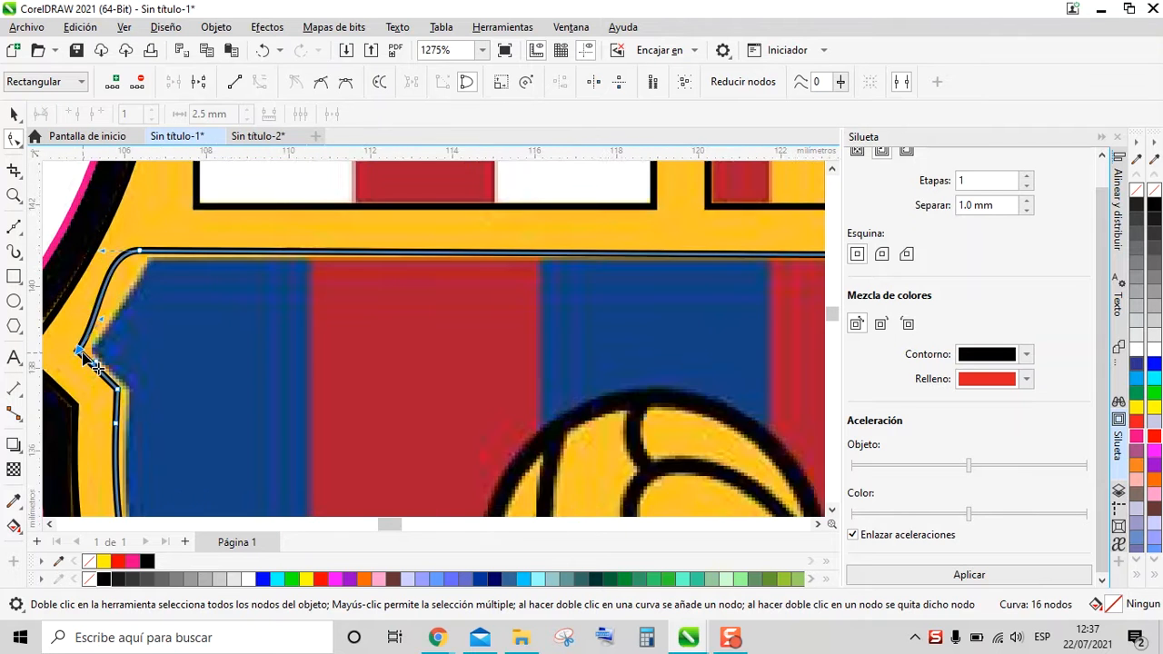
{"action": "left_click_drag", "start_coordinate": [91, 373], "coordinate": [121, 400]}
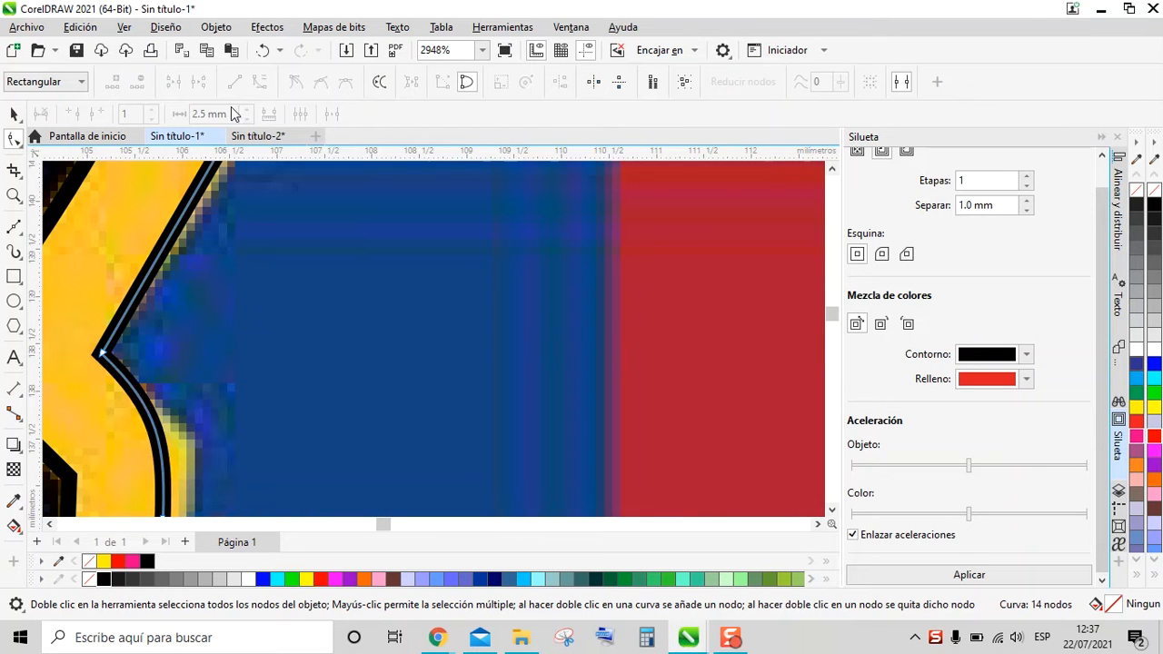
{"action": "left_click_drag", "start_coordinate": [165, 440], "coordinate": [187, 442]}
{"action": "scroll", "coordinate": [187, 400], "scroll_direction": "down", "scroll_amount": 5}
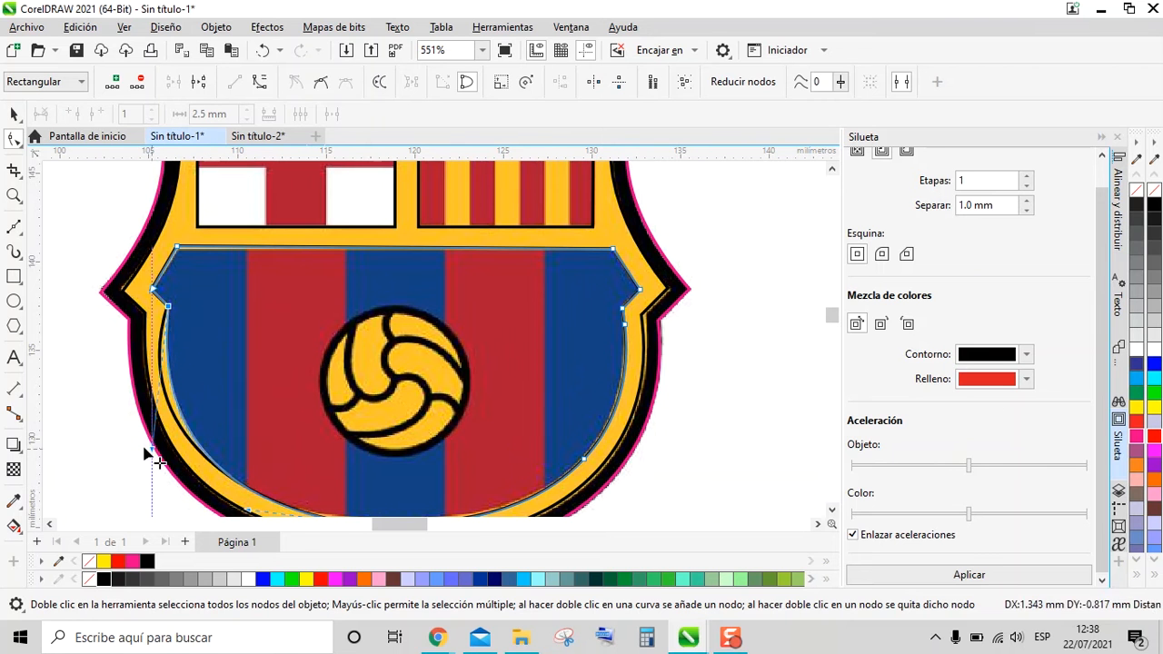
Remove surplus nodes from the lower section contour and bend its side and bottom curves to follow the section's rounded edge
{"action": "scroll", "coordinate": [154, 463], "scroll_direction": "up", "scroll_amount": 5}
{"action": "scroll", "coordinate": [249, 399], "scroll_direction": "down", "scroll_amount": 4}
{"action": "scroll", "coordinate": [289, 488], "scroll_direction": "up", "scroll_amount": 3}
{"action": "left_click_drag", "start_coordinate": [287, 482], "coordinate": [287, 462]}
{"action": "double_click", "coordinate": [445, 379]}
{"action": "scroll", "coordinate": [445, 379], "scroll_direction": "down", "scroll_amount": 8}
{"action": "double_click", "coordinate": [638, 264]}
{"action": "scroll", "coordinate": [637, 265], "scroll_direction": "down", "scroll_amount": 2}
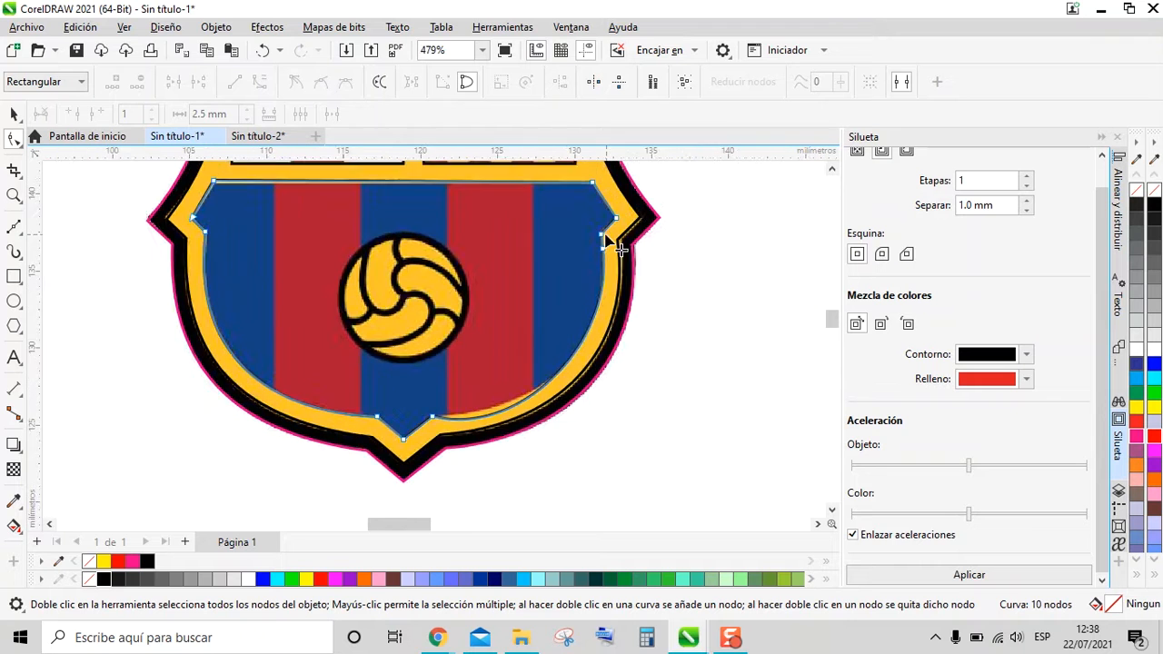
{"action": "scroll", "coordinate": [603, 238], "scroll_direction": "up", "scroll_amount": 1}
{"action": "double_click", "coordinate": [601, 246]}
{"action": "scroll", "coordinate": [552, 438], "scroll_direction": "down", "scroll_amount": 3}
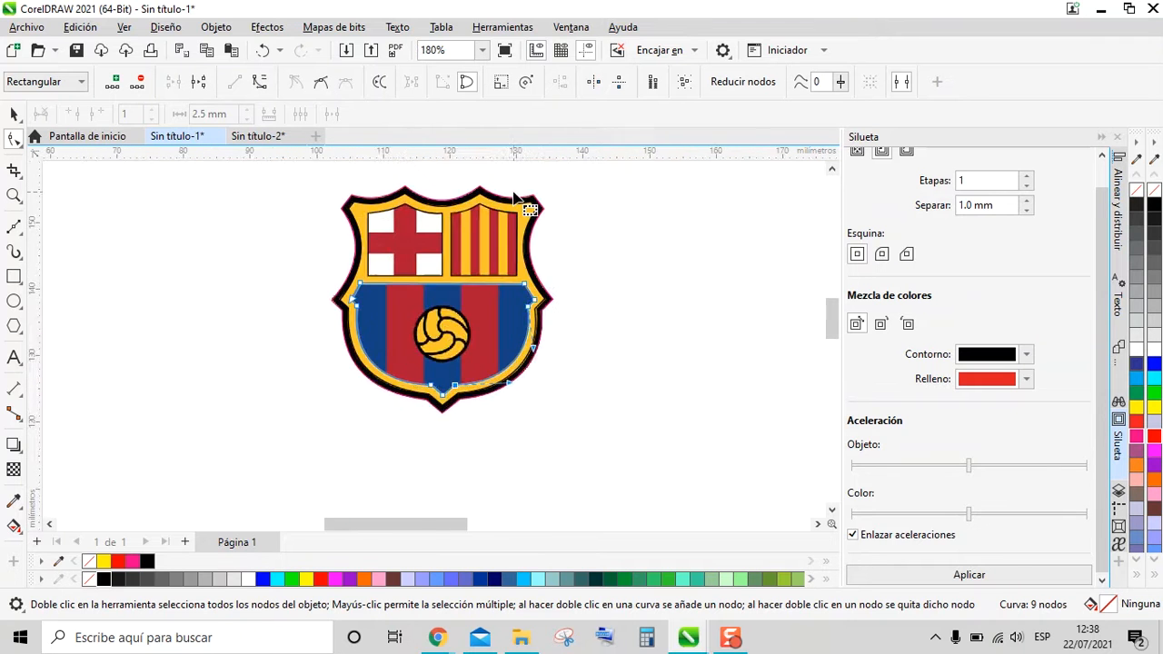
Remove the extra node at the right corner of the yellow border's outer contour and shift its notch node to the black edge
{"action": "scroll", "coordinate": [544, 344], "scroll_direction": "up", "scroll_amount": 3}
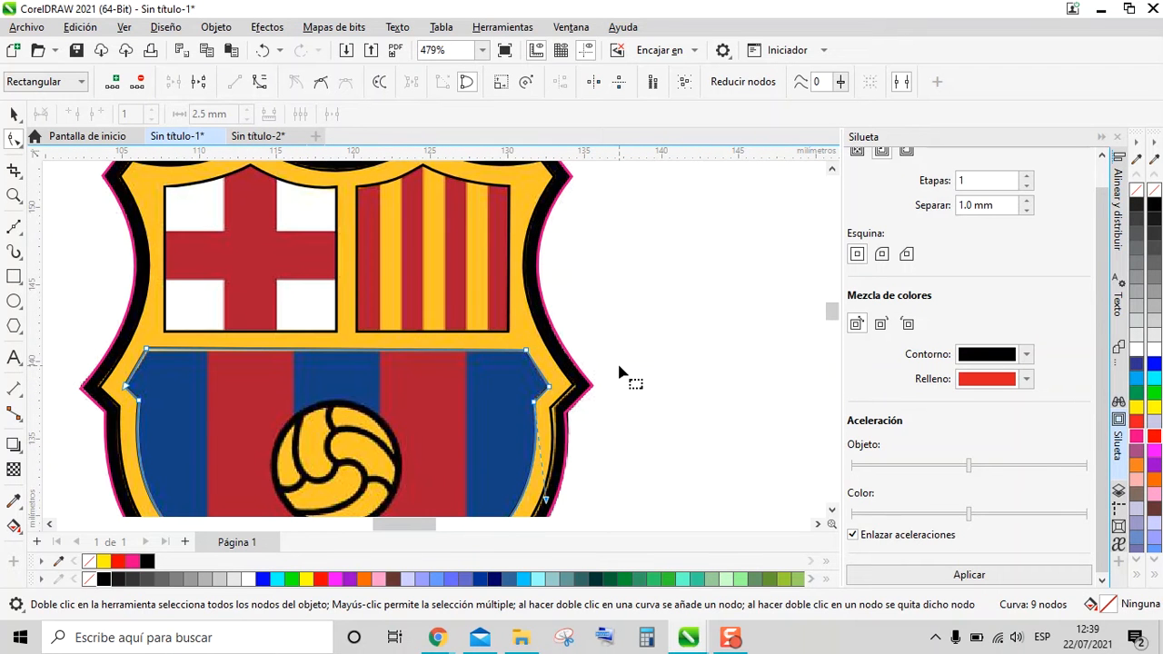
{"action": "scroll", "coordinate": [546, 450], "scroll_direction": "up", "scroll_amount": 9}
{"action": "left_click", "coordinate": [515, 448]}
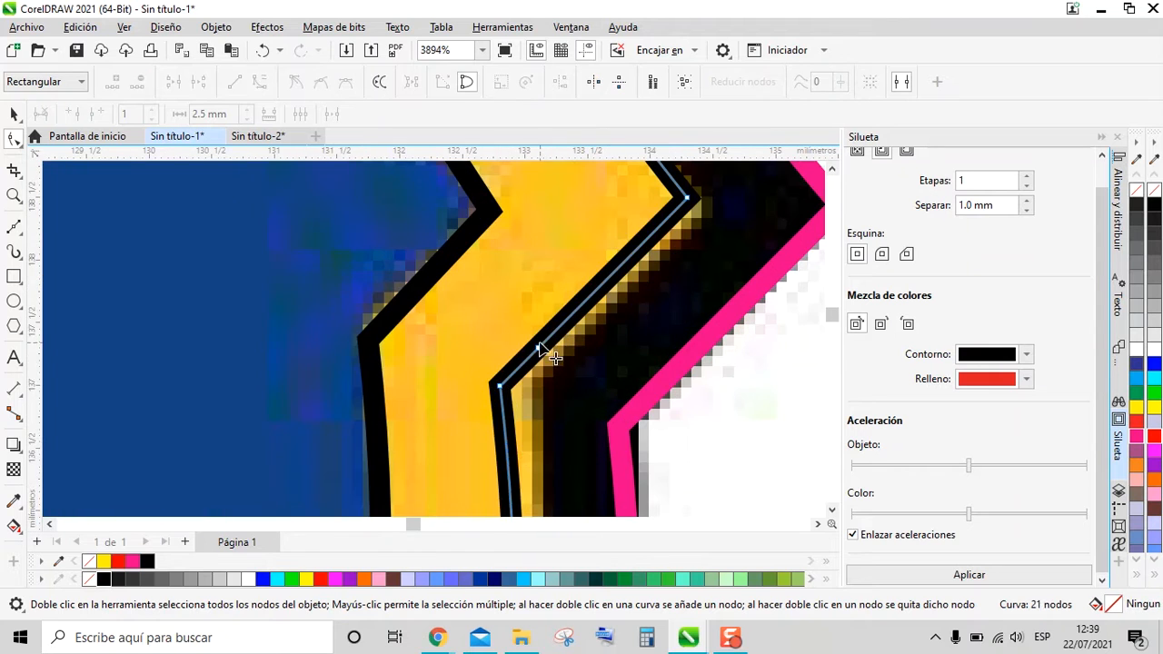
{"action": "left_click_drag", "start_coordinate": [499, 385], "coordinate": [537, 383]}
{"action": "scroll", "coordinate": [597, 317], "scroll_direction": "down", "scroll_amount": 3}
{"action": "scroll", "coordinate": [306, 254], "scroll_direction": "up", "scroll_amount": 1}
{"action": "scroll", "coordinate": [275, 305], "scroll_direction": "down", "scroll_amount": 2}
{"action": "scroll", "coordinate": [276, 305], "scroll_direction": "down", "scroll_amount": 12}
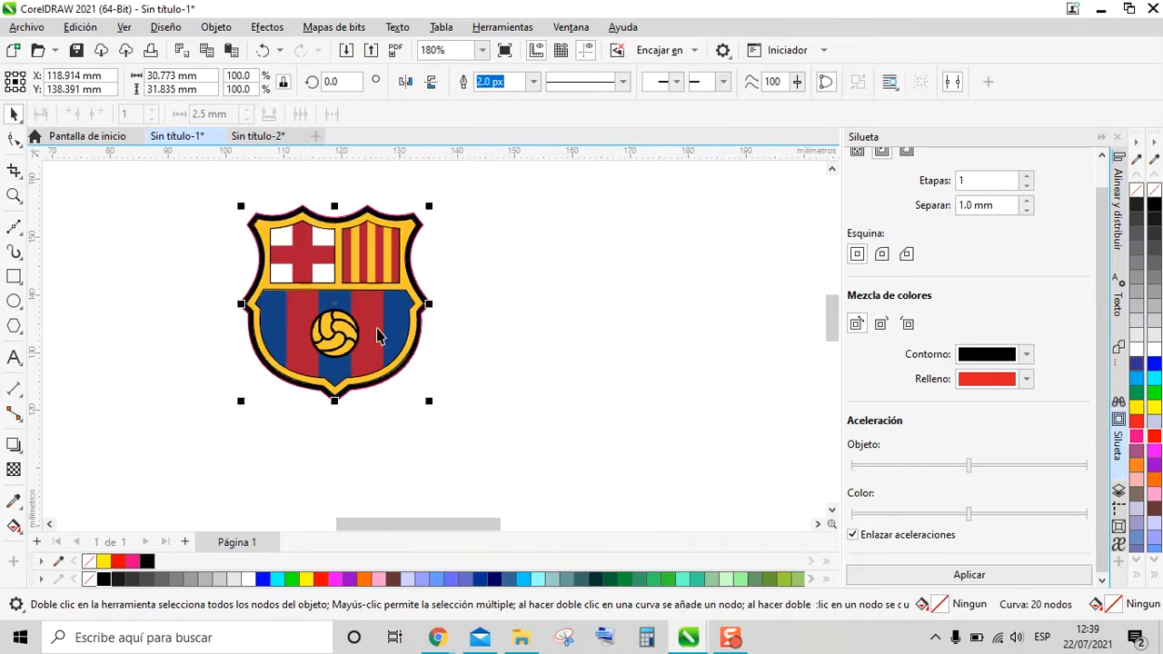
Draw a rectangle about 3.4 by 13.4 mm over the vertical bar of the red cross
{"action": "key", "text": "space"}
{"action": "scroll", "coordinate": [282, 207], "scroll_direction": "up", "scroll_amount": 6}
{"action": "key", "text": "F6"}
{"action": "scroll", "coordinate": [179, 299], "scroll_direction": "up", "scroll_amount": 4}
{"action": "left_click_drag", "start_coordinate": [180, 300], "coordinate": [185, 300]}
{"action": "scroll", "coordinate": [290, 247], "scroll_direction": "down", "scroll_amount": 2}
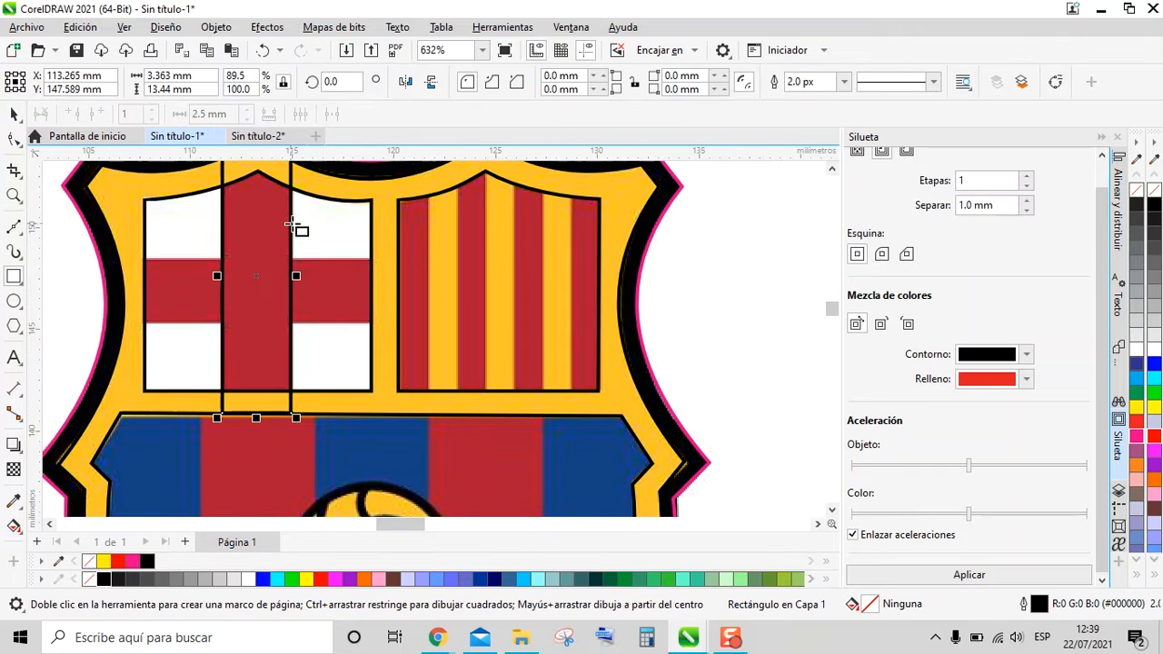
Rotate a copy of the cross bar rectangle to 90° for the horizontal bar
{"action": "double_click", "coordinate": [338, 82]}
{"action": "type", "text": "90"}
{"action": "key", "text": "Return"}
{"action": "scroll", "coordinate": [213, 236], "scroll_direction": "up", "scroll_amount": 2}
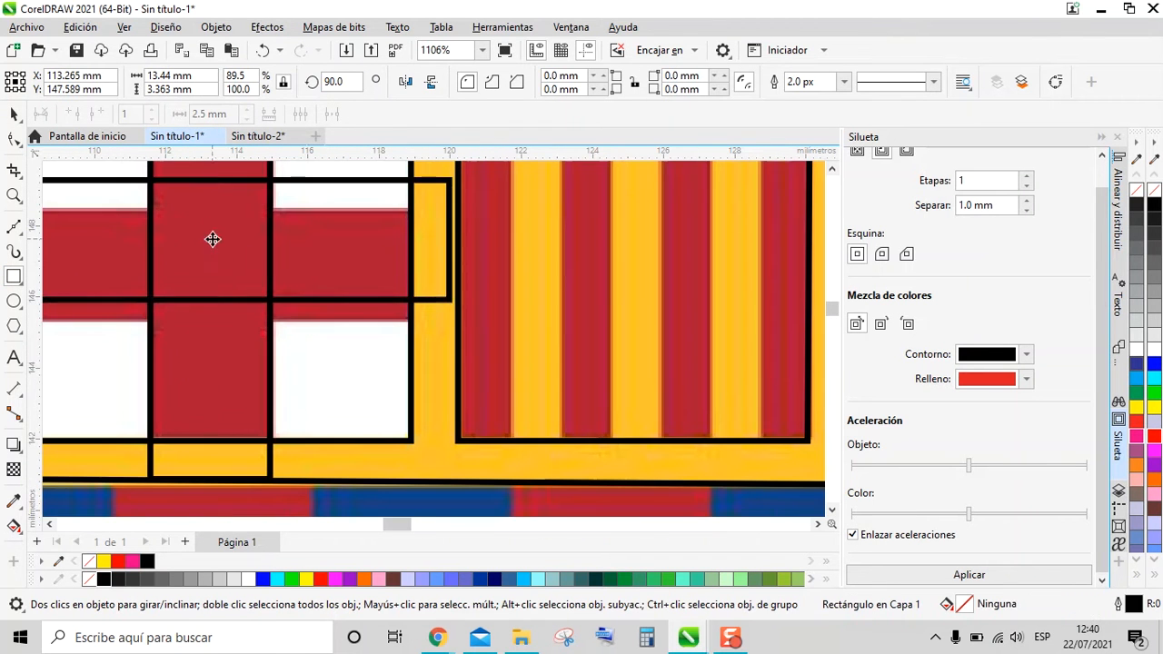
{"action": "scroll", "coordinate": [262, 220], "scroll_direction": "down", "scroll_amount": 4}
Weld the two bars into one cross and PowerClip it inside the cross panel outline
{"action": "left_click", "coordinate": [14, 113]}
{"action": "left_click", "coordinate": [254, 211], "text": "shift"}
{"action": "right_click", "coordinate": [278, 273]}
{"action": "left_click", "coordinate": [345, 324]}
{"action": "left_click", "coordinate": [388, 277]}
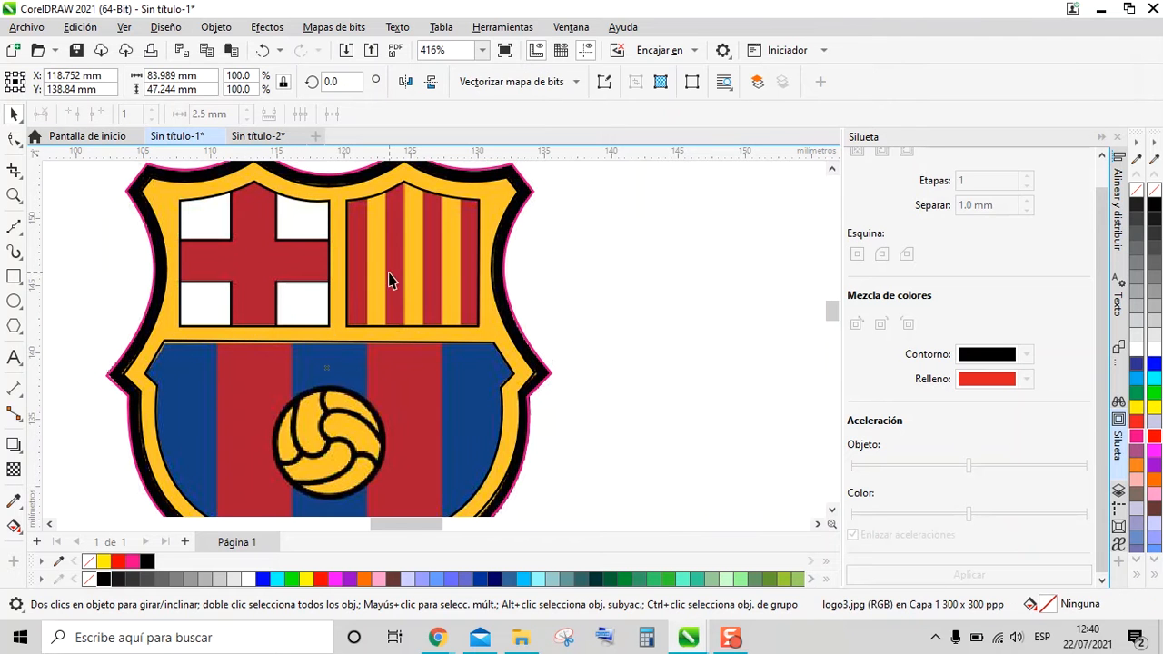
Draw a rectangle about 1.5 mm wide over a red stripe, copy it onto the panel's other red stripes and combine them
{"action": "key", "text": "F6"}
{"action": "left_click_drag", "start_coordinate": [340, 177], "coordinate": [368, 331]}
{"action": "scroll", "coordinate": [380, 272], "scroll_direction": "up", "scroll_amount": 4}
{"action": "left_click_drag", "start_coordinate": [283, 270], "coordinate": [296, 270]}
{"action": "scroll", "coordinate": [394, 267], "scroll_direction": "down", "scroll_amount": 3}
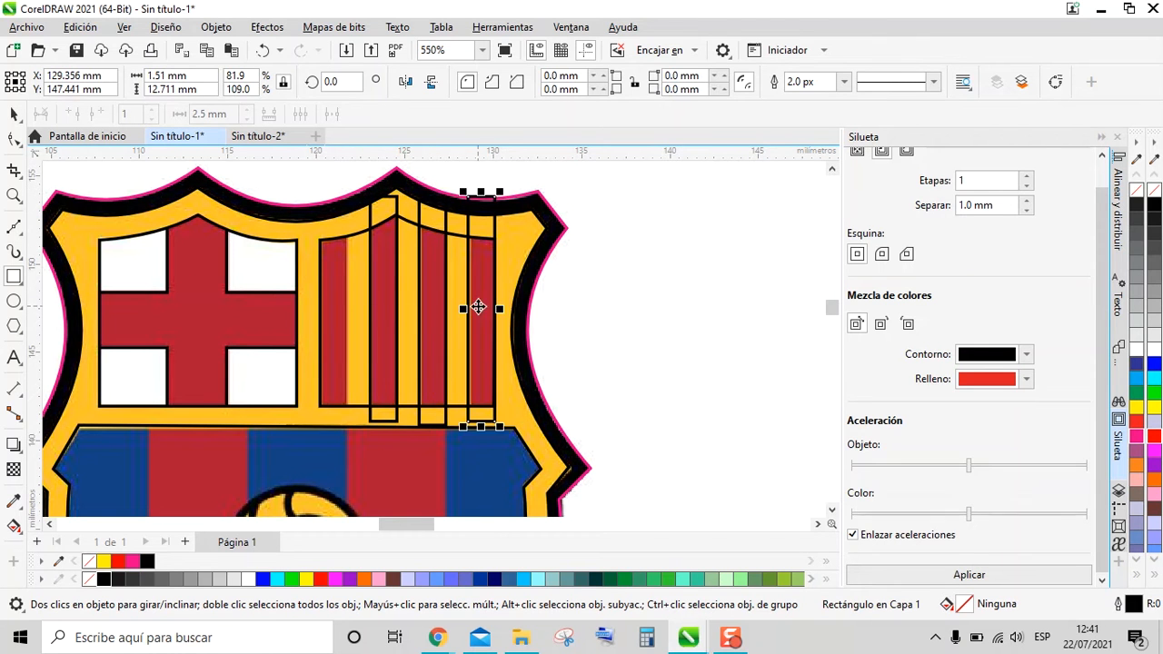
{"action": "left_click_drag", "start_coordinate": [334, 312], "coordinate": [454, 259]}
{"action": "key", "text": "ctrl+l"}
Fill the combined stripes with the bitmap's sampled red, remove their outline and PowerClip them inside the striped panel
{"action": "left_click", "coordinate": [58, 561]}
{"action": "left_click", "coordinate": [338, 360]}
{"action": "left_click", "coordinate": [164, 562]}
{"action": "right_click", "coordinate": [89, 562]}
{"action": "scroll", "coordinate": [378, 277], "scroll_direction": "up", "scroll_amount": 1}
{"action": "left_click", "coordinate": [438, 169]}
{"action": "left_click", "coordinate": [355, 312]}
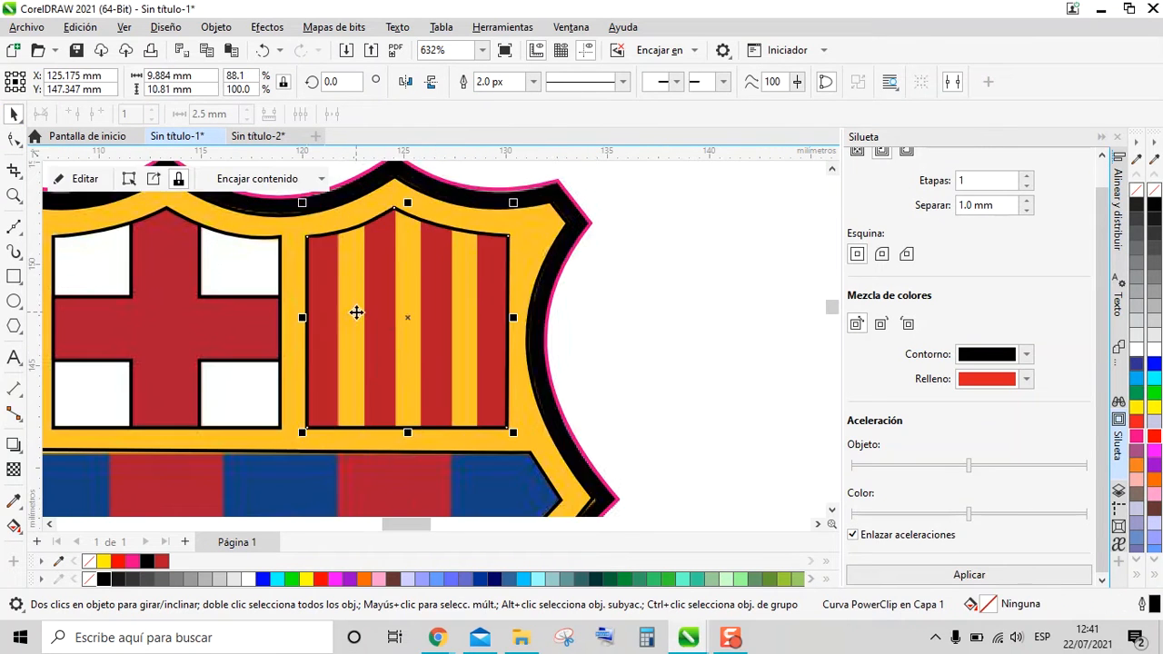
Edit the cross panel's PowerClip content, filling the cross with the sampled red #B51829 and removing its outline
{"action": "scroll", "coordinate": [377, 307], "scroll_direction": "down", "scroll_amount": 1}
{"action": "left_click", "coordinate": [235, 289]}
{"action": "left_click", "coordinate": [86, 181]}
{"action": "left_click", "coordinate": [192, 364]}
{"action": "left_click", "coordinate": [161, 561]}
{"action": "right_click", "coordinate": [89, 561]}
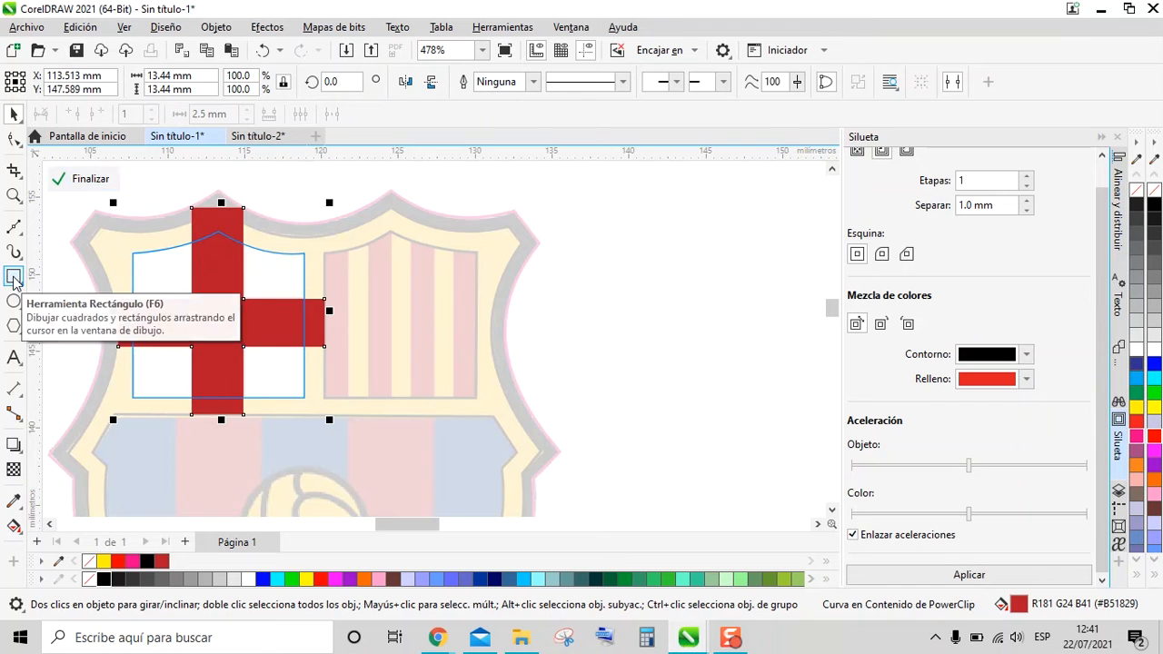
Finish editing the clip, then fill the cross panel white and the striped panel yellow #FFC731, both without outlines
{"action": "left_click", "coordinate": [90, 178]}
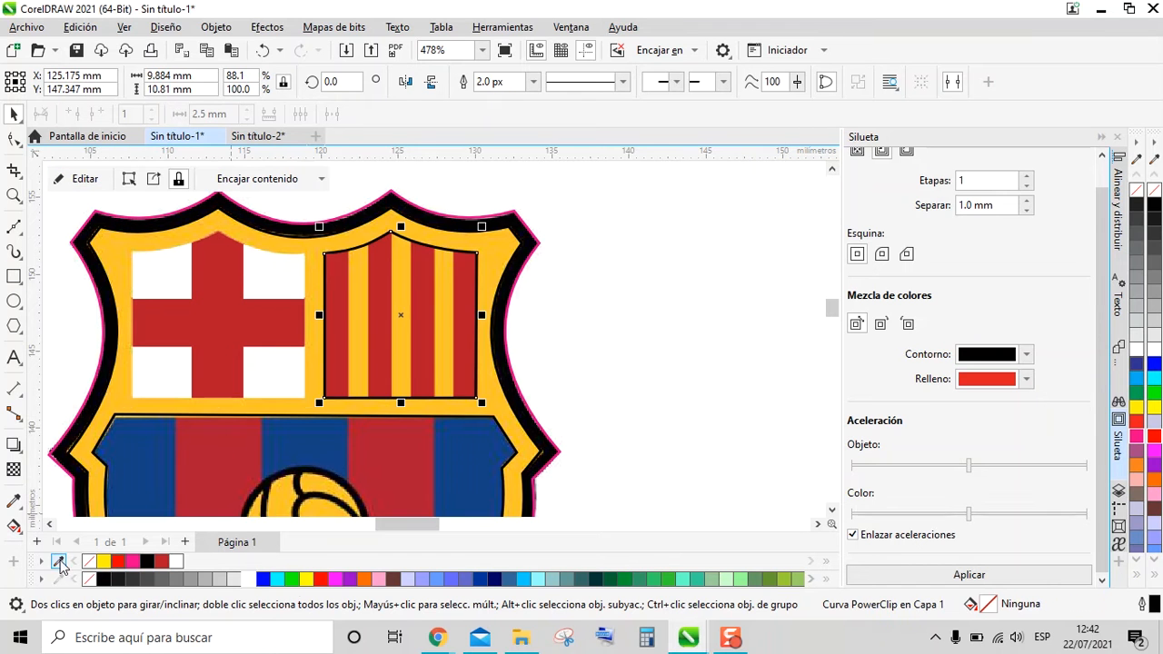
{"action": "scroll", "coordinate": [450, 290], "scroll_direction": "down", "scroll_amount": 1}
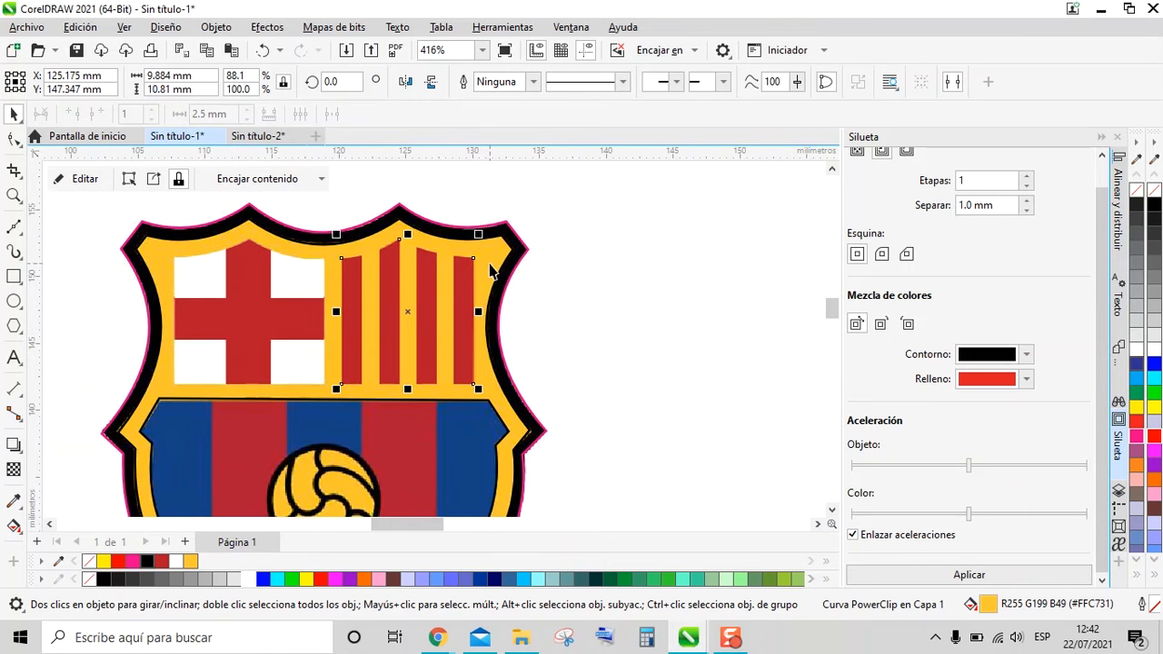
{"action": "left_click", "coordinate": [498, 273]}
{"action": "left_click", "coordinate": [190, 562]}
{"action": "left_click", "coordinate": [263, 51]}
{"action": "scroll", "coordinate": [363, 254], "scroll_direction": "down", "scroll_amount": 3}
{"action": "scroll", "coordinate": [300, 446], "scroll_direction": "up", "scroll_amount": 3}
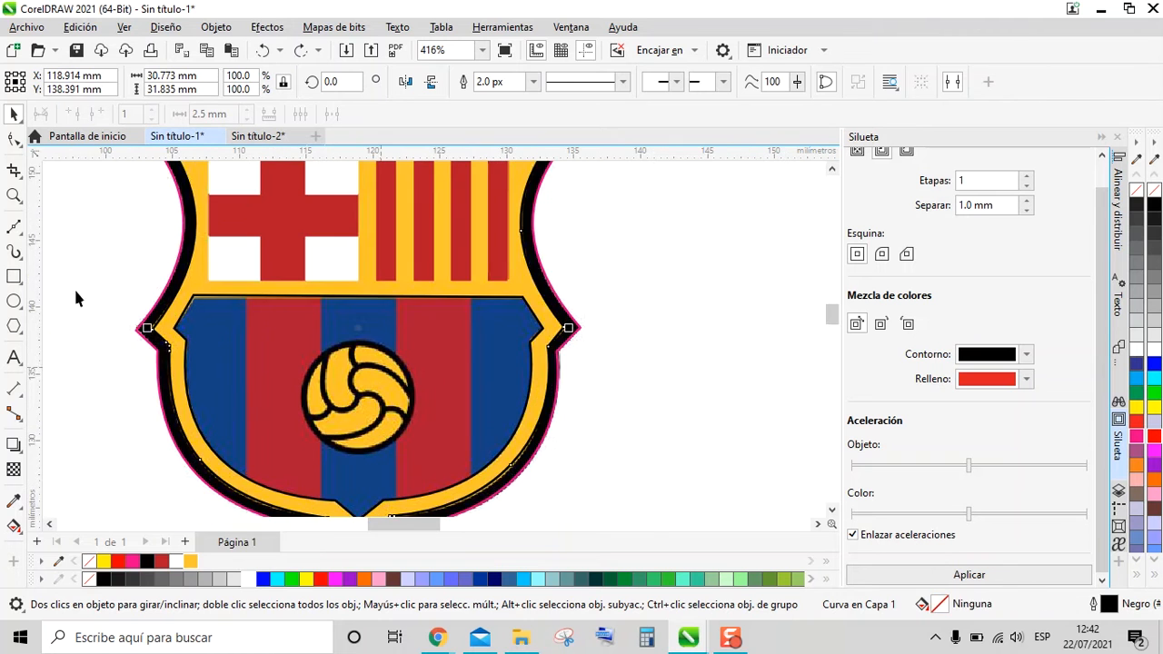
Draw a rectangle about 6.8 by 16.8 mm over the right blue stripe, filled with the sampled blue #1D3E85 and no outline
{"action": "left_click", "coordinate": [14, 276]}
{"action": "left_click_drag", "start_coordinate": [474, 281], "coordinate": [565, 506]}
{"action": "left_click", "coordinate": [190, 561]}
{"action": "scroll", "coordinate": [561, 398], "scroll_direction": "up", "scroll_amount": 2}
{"action": "right_click", "coordinate": [89, 562]}
{"action": "left_click", "coordinate": [58, 562]}
{"action": "left_click", "coordinate": [319, 299]}
{"action": "left_click", "coordinate": [205, 562]}
{"action": "scroll", "coordinate": [263, 432], "scroll_direction": "up", "scroll_amount": 1}
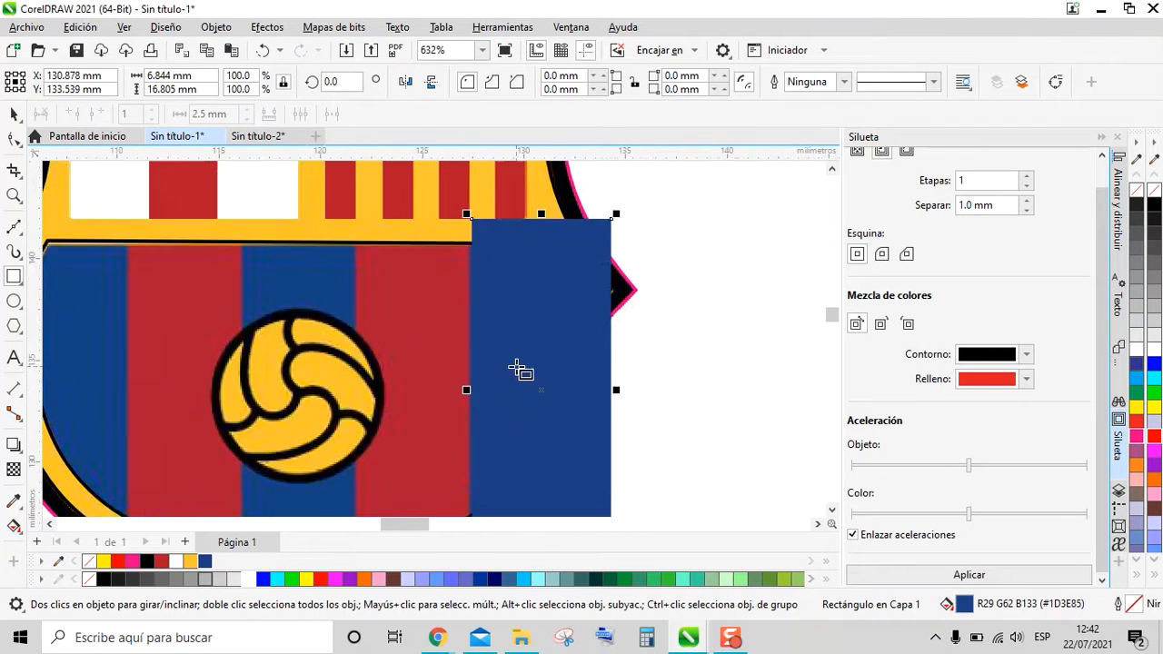
Copy the blue rectangle onto the central and left blue stripes, resizing the left one to about 5.9 by 17.6 mm
{"action": "scroll", "coordinate": [519, 370], "scroll_direction": "down", "scroll_amount": 2}
{"action": "left_click", "coordinate": [207, 51]}
{"action": "left_click", "coordinate": [230, 51]}
{"action": "left_click_drag", "start_coordinate": [593, 384], "coordinate": [215, 384]}
{"action": "scroll", "coordinate": [427, 379], "scroll_direction": "up", "scroll_amount": 2}
{"action": "scroll", "coordinate": [481, 379], "scroll_direction": "down", "scroll_amount": 3}
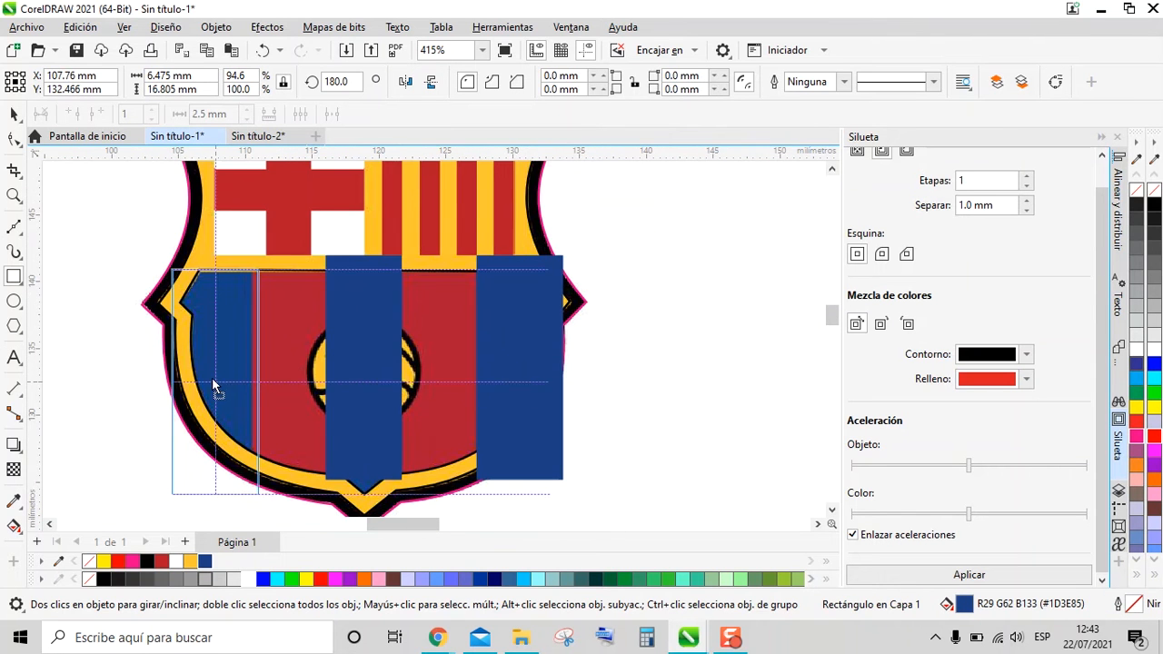
{"action": "scroll", "coordinate": [277, 395], "scroll_direction": "up", "scroll_amount": 3}
{"action": "scroll", "coordinate": [277, 257], "scroll_direction": "up", "scroll_amount": 2}
{"action": "scroll", "coordinate": [221, 228], "scroll_direction": "down", "scroll_amount": 4}
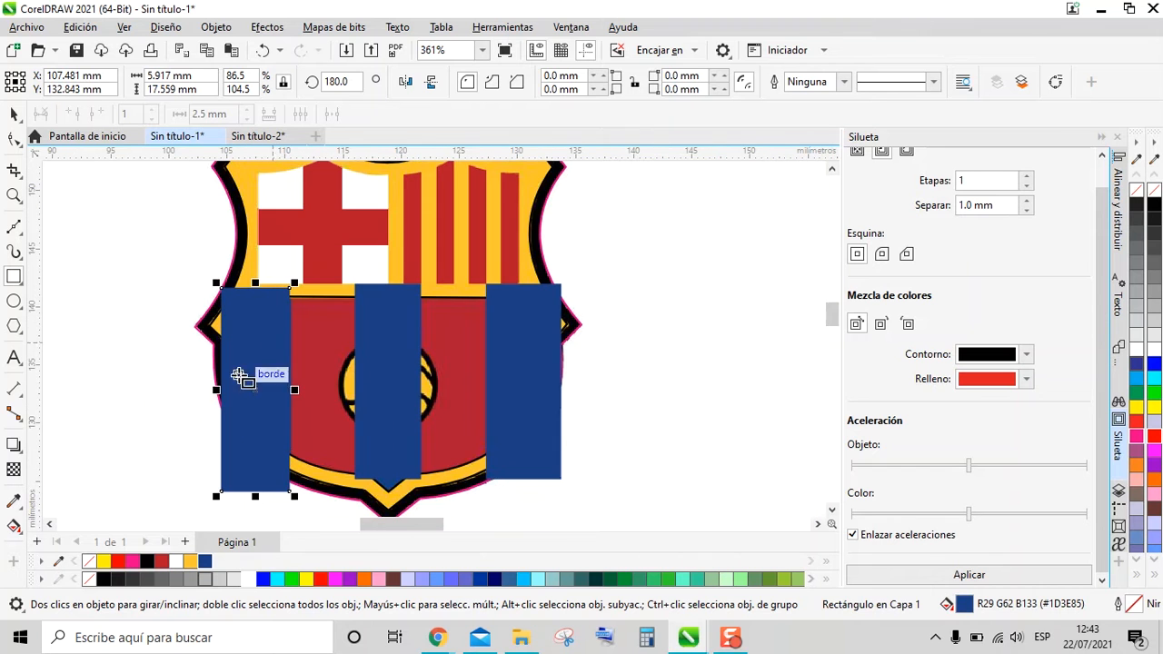
Copy the left blue rectangle onto the two red stripes and fill the copies with the sampled red
{"action": "left_click_drag", "start_coordinate": [216, 389], "coordinate": [341, 390]}
{"action": "key", "text": "ctrl+z"}
{"action": "right_click", "coordinate": [341, 391]}
{"action": "scroll", "coordinate": [346, 395], "scroll_direction": "up", "scroll_amount": 4}
{"action": "scroll", "coordinate": [467, 384], "scroll_direction": "down", "scroll_amount": 2}
{"action": "key", "text": "super+s"}
{"action": "key", "text": "Escape"}
{"action": "scroll", "coordinate": [491, 345], "scroll_direction": "down", "scroll_amount": 2}
Group the five blue and red stripes and PowerClip the group inside the lower section contour
{"action": "left_click", "coordinate": [429, 391], "text": "shift"}
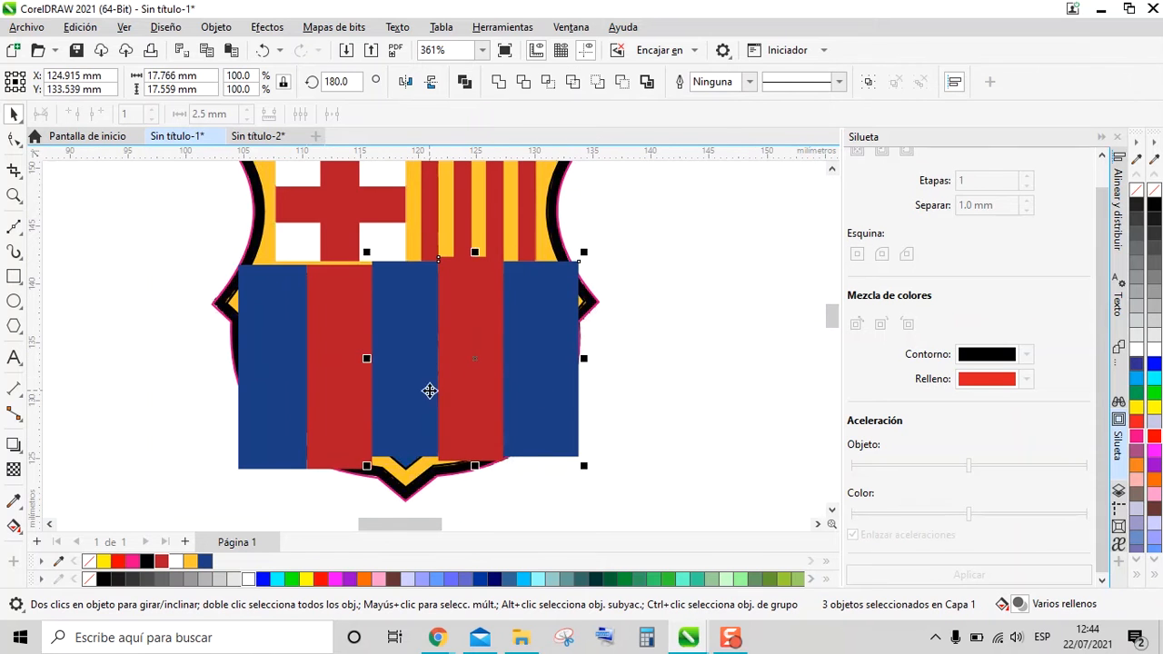
{"action": "key", "text": "ctrl+g"}
{"action": "scroll", "coordinate": [459, 372], "scroll_direction": "up", "scroll_amount": 2}
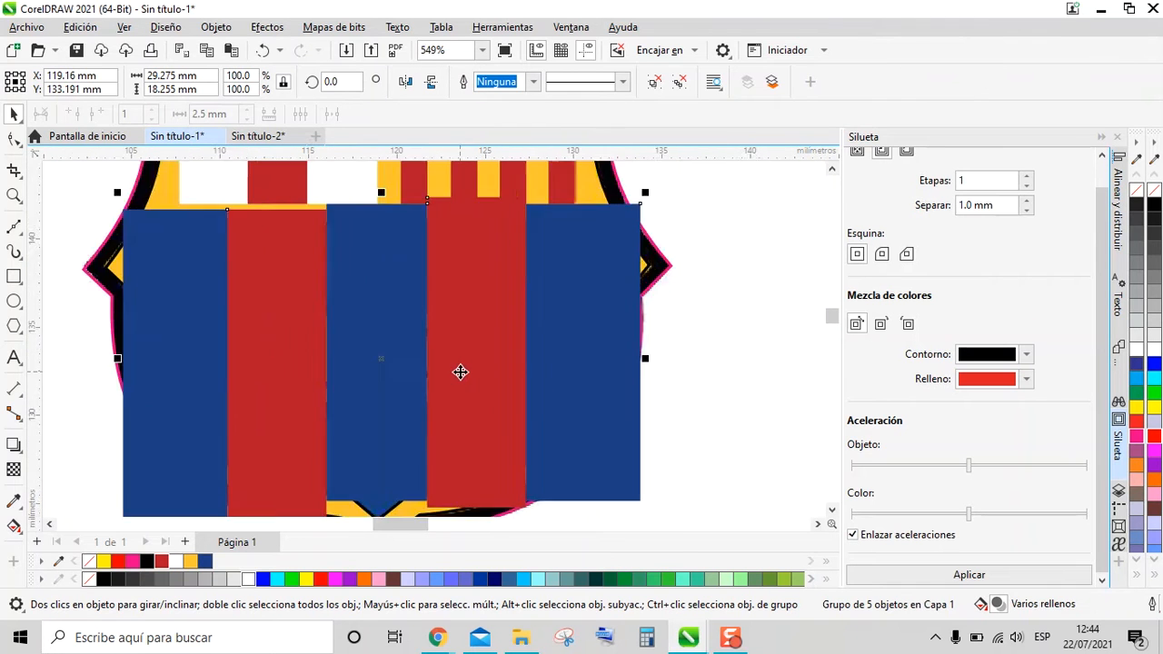
{"action": "scroll", "coordinate": [459, 371], "scroll_direction": "down", "scroll_amount": 3}
{"action": "right_click", "coordinate": [461, 371]}
{"action": "key", "text": "Escape"}
{"action": "left_click_drag", "start_coordinate": [428, 328], "coordinate": [488, 322]}
Open the lower section's PowerClip content and move the stripe group up to cover the contour
{"action": "left_click", "coordinate": [491, 391], "text": "ctrl"}
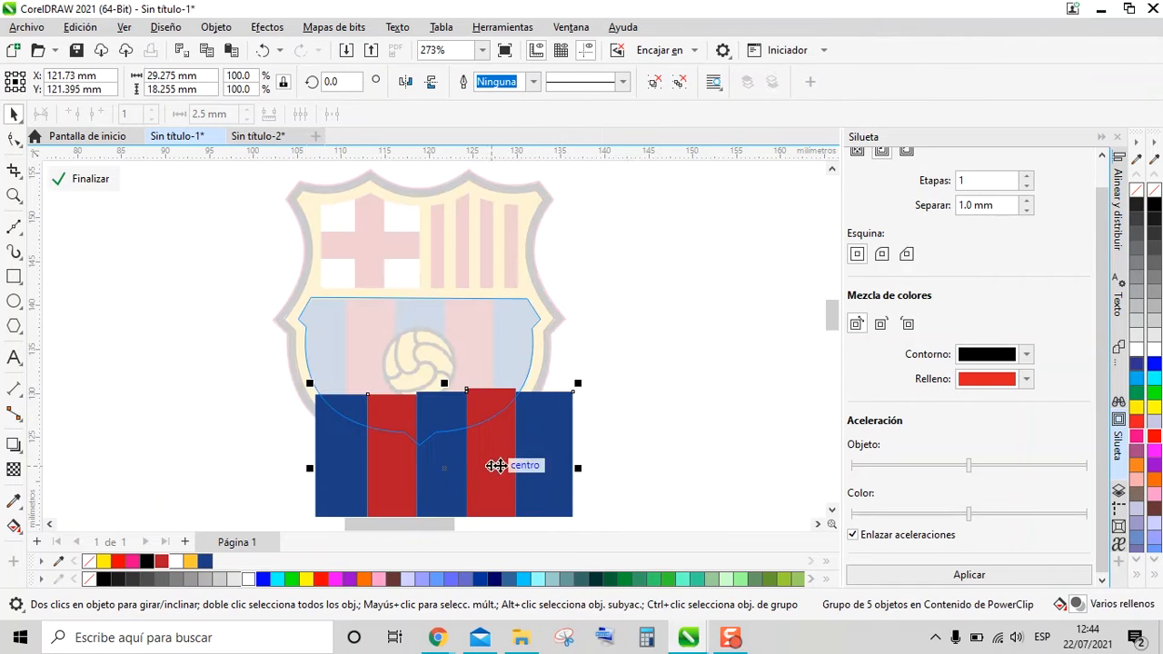
{"action": "left_click_drag", "start_coordinate": [493, 467], "coordinate": [478, 361]}
{"action": "scroll", "coordinate": [463, 363], "scroll_direction": "up", "scroll_amount": 3}
{"action": "scroll", "coordinate": [340, 360], "scroll_direction": "up", "scroll_amount": 3}
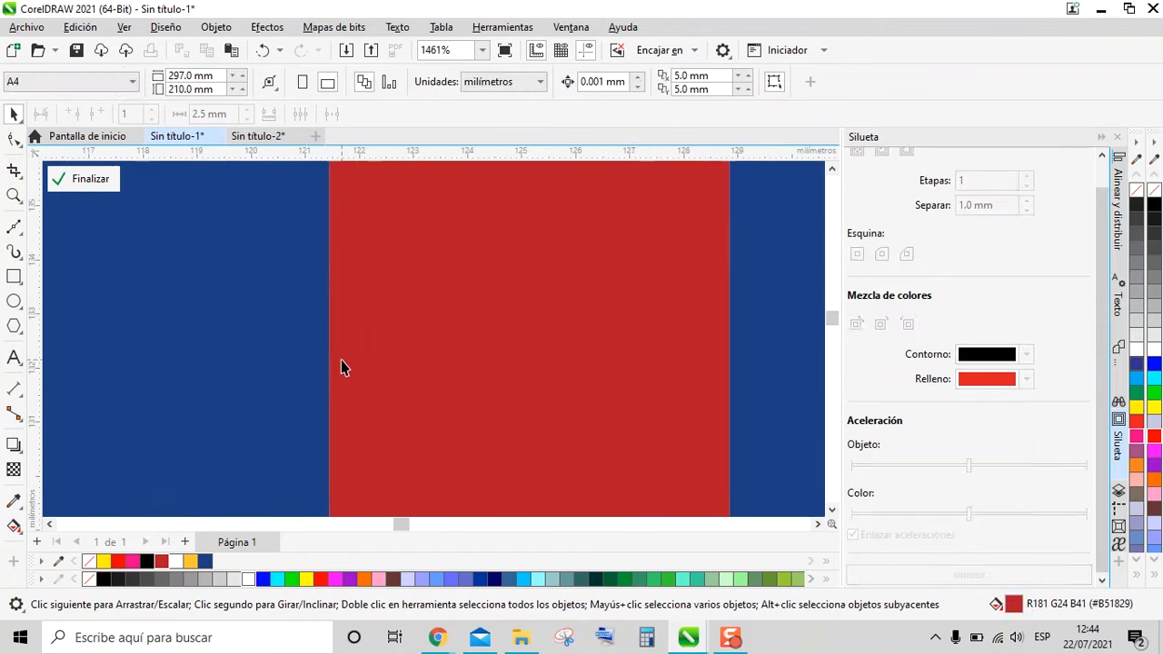
Adjust the widths of the central blue stripe and the neighbouring red stripe so their edges meet the adjacent stripes
{"action": "scroll", "coordinate": [381, 342], "scroll_direction": "down", "scroll_amount": 3}
{"action": "left_click", "coordinate": [382, 343], "text": "ctrl"}
{"action": "scroll", "coordinate": [390, 354], "scroll_direction": "up", "scroll_amount": 10}
{"action": "left_click", "coordinate": [406, 355]}
{"action": "scroll", "coordinate": [406, 355], "scroll_direction": "down", "scroll_amount": 8}
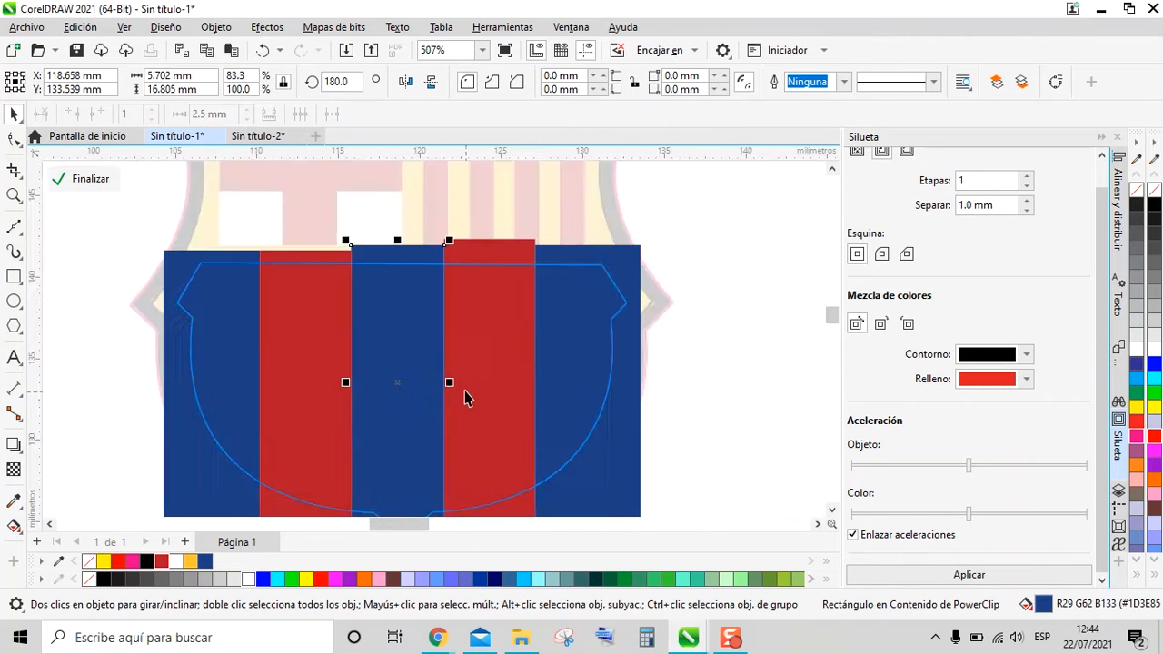
{"action": "scroll", "coordinate": [323, 388], "scroll_direction": "up", "scroll_amount": 3}
{"action": "scroll", "coordinate": [350, 427], "scroll_direction": "down", "scroll_amount": 3}
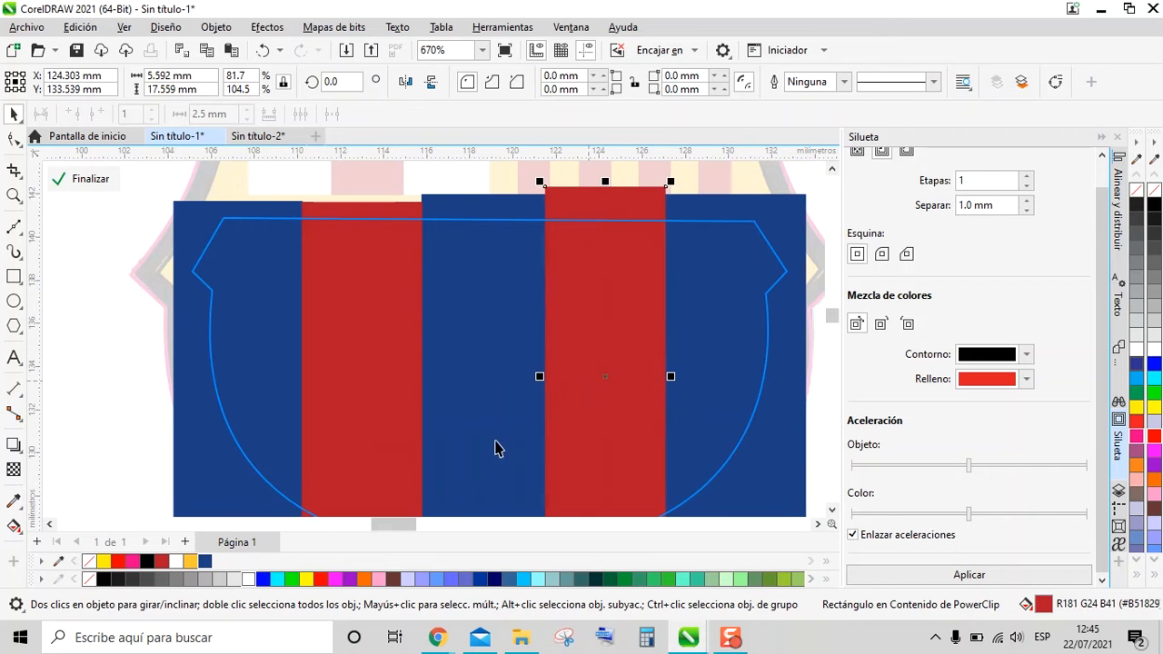
Extend the central blue stripe down past the contour's bottom tip and finish editing the PowerClip
{"action": "scroll", "coordinate": [337, 491], "scroll_direction": "down", "scroll_amount": 4}
{"action": "scroll", "coordinate": [399, 463], "scroll_direction": "up", "scroll_amount": 5}
{"action": "left_click_drag", "start_coordinate": [403, 421], "coordinate": [409, 473]}
{"action": "left_click", "coordinate": [90, 178]}
Fill the crest's outer contour black and its inner border yellow, and remove the contours' outlines
{"action": "scroll", "coordinate": [428, 337], "scroll_direction": "up", "scroll_amount": 3}
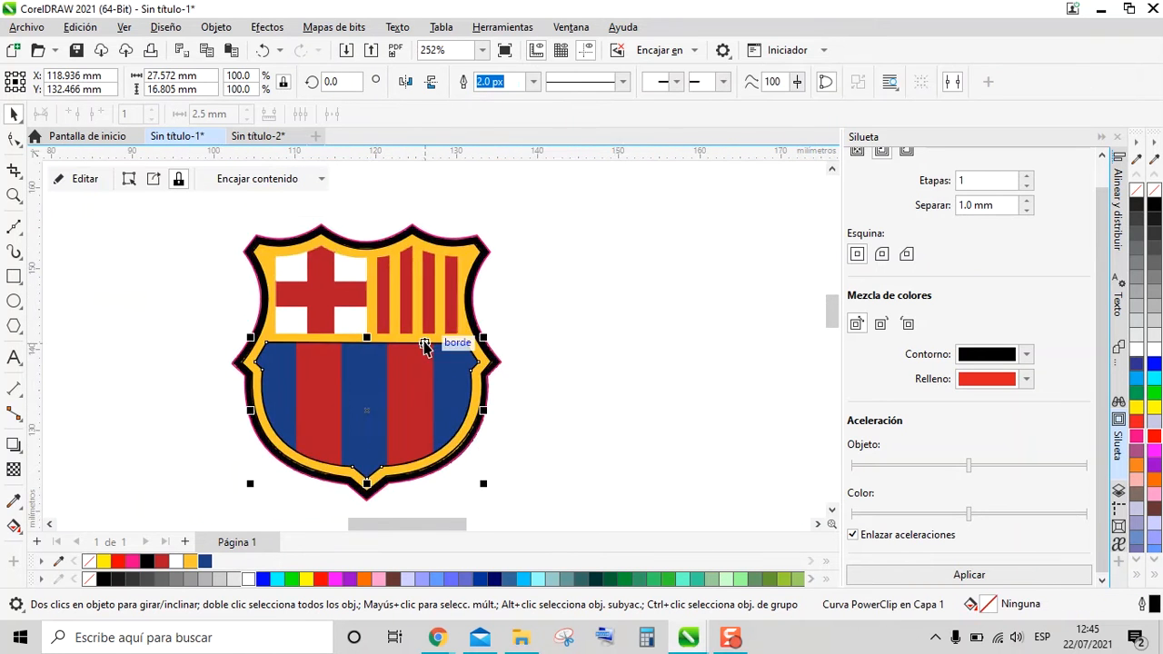
{"action": "left_click", "coordinate": [505, 236]}
{"action": "scroll", "coordinate": [505, 235], "scroll_direction": "up", "scroll_amount": 1}
{"action": "right_click", "coordinate": [88, 562]}
{"action": "scroll", "coordinate": [354, 488], "scroll_direction": "down", "scroll_amount": 2}
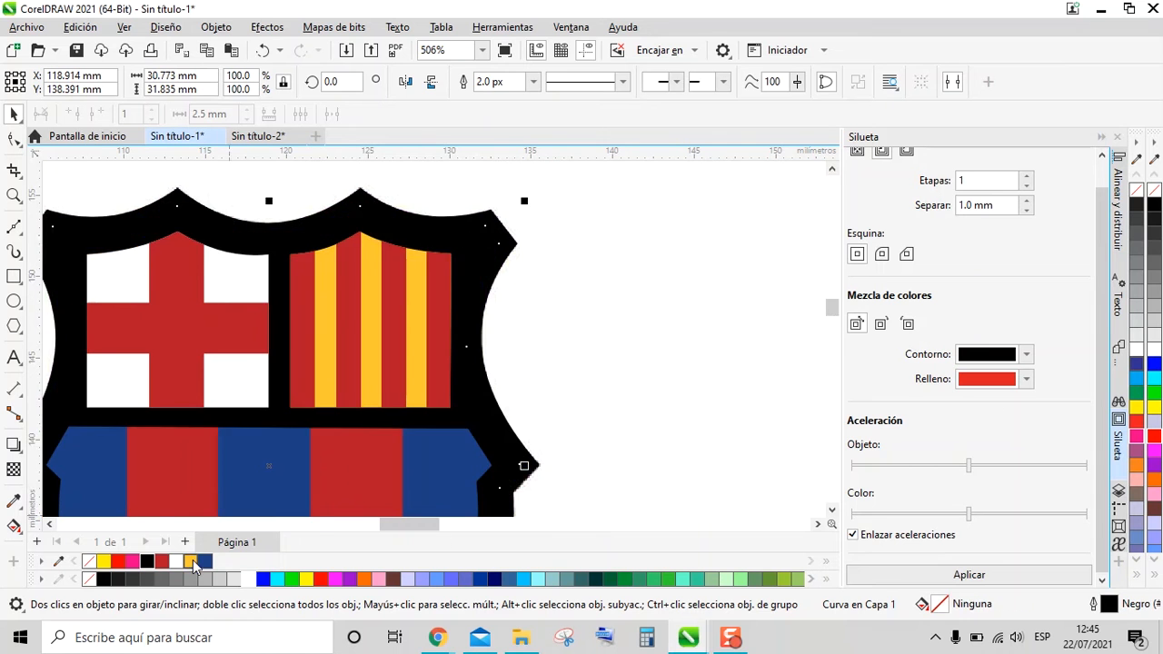
{"action": "left_click", "coordinate": [354, 488]}
{"action": "scroll", "coordinate": [354, 488], "scroll_direction": "down", "scroll_amount": 1}
{"action": "scroll", "coordinate": [354, 488], "scroll_direction": "down", "scroll_amount": 1}
Move the reference bitmap horizontally to X 164.756 mm, clear of the vector crest, to trace the ball
{"action": "key", "text": "ctrl+v"}
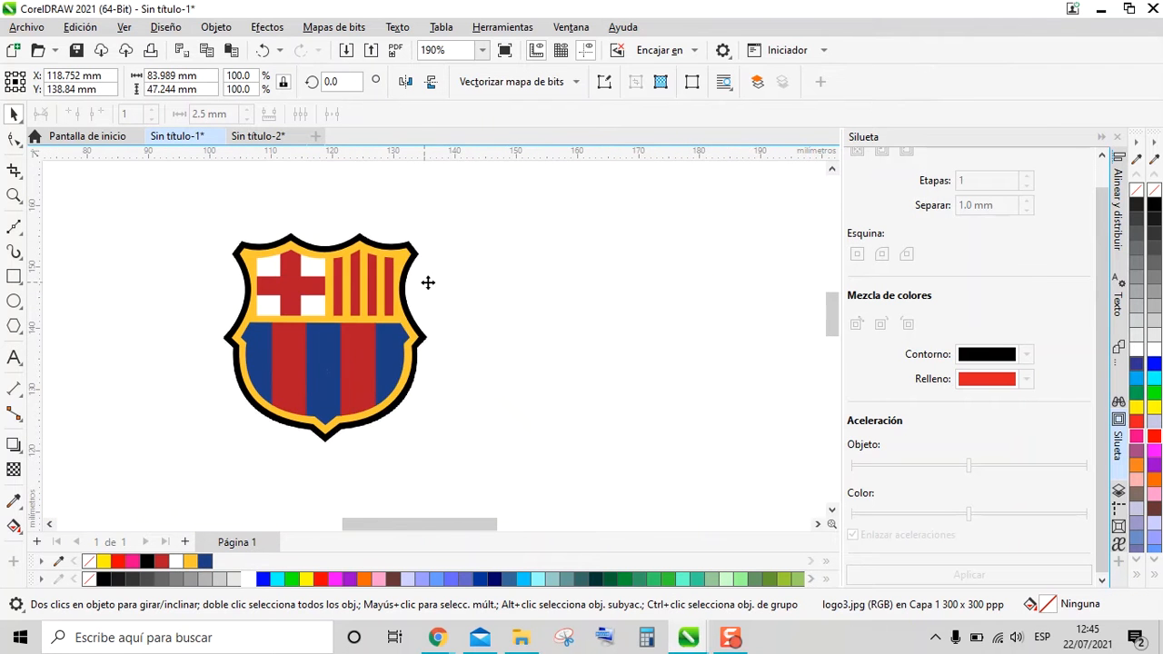
{"action": "scroll", "coordinate": [641, 354], "scroll_direction": "up", "scroll_amount": 8}
{"action": "scroll", "coordinate": [614, 342], "scroll_direction": "up", "scroll_amount": 1}
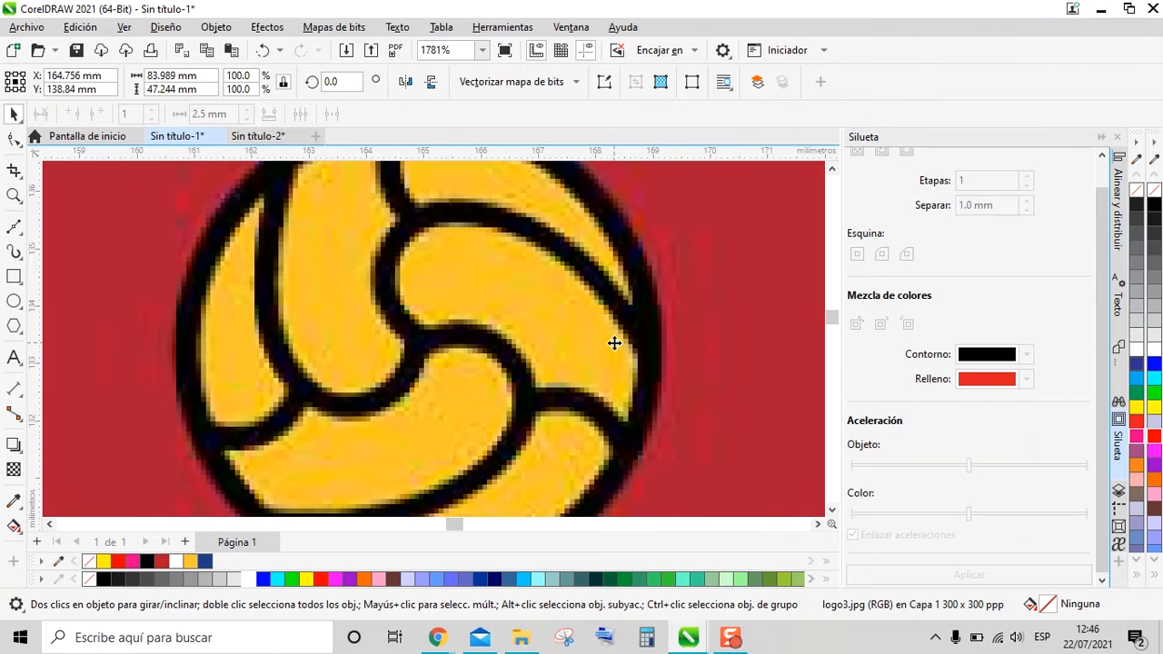
Draw a borderless yellow ellipse about 1.8 mm across in the ball's central curved panel and a black copy at its lower end
{"action": "key", "text": "F7"}
{"action": "left_click_drag", "start_coordinate": [399, 228], "coordinate": [505, 327]}
{"action": "key", "text": "space"}
{"action": "left_click_drag", "start_coordinate": [466, 286], "coordinate": [571, 439]}
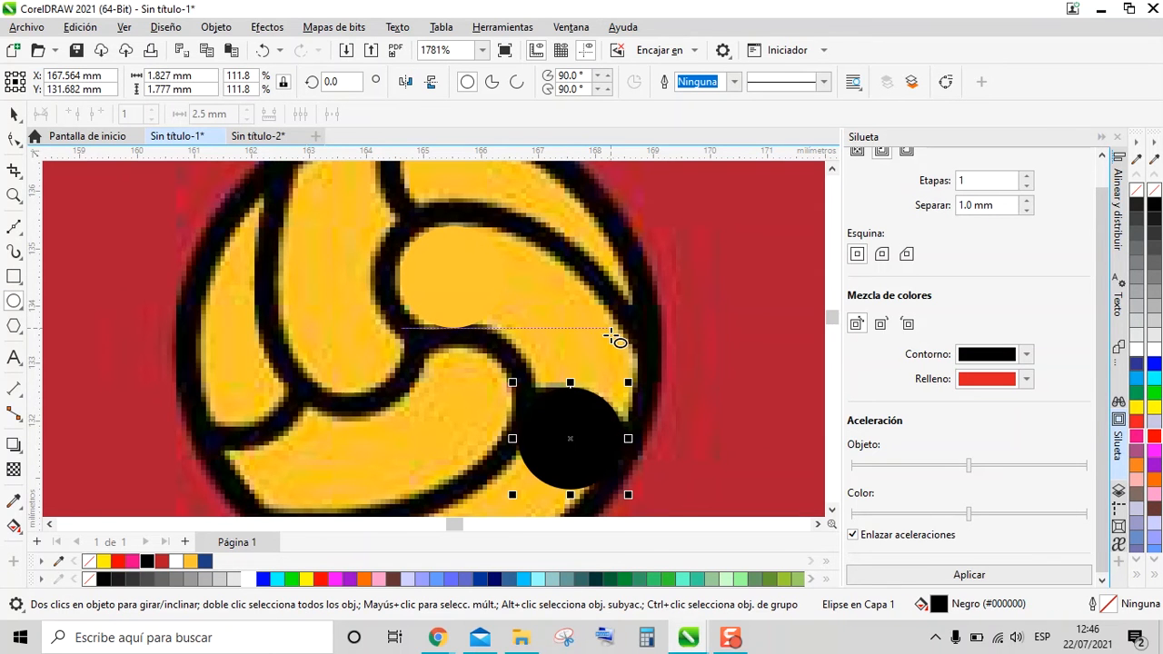
Convert the yellow ellipse to curves and stretch its right node to the pointed lower end of the ball panel
{"action": "left_click", "coordinate": [535, 308]}
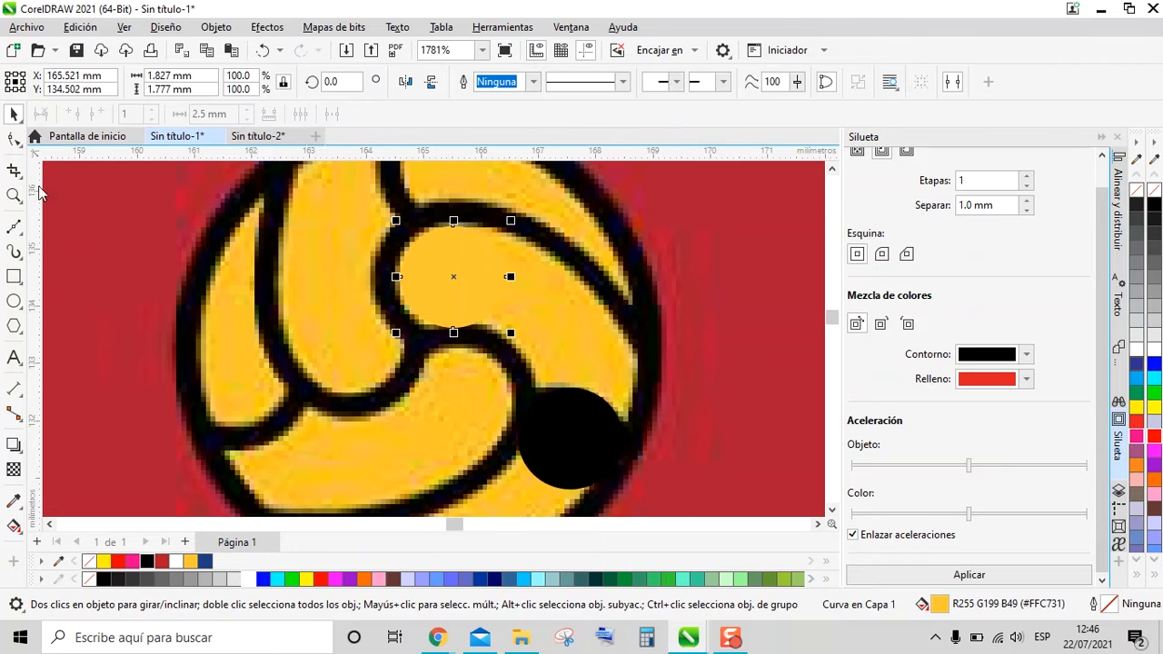
{"action": "key", "text": "F10"}
{"action": "left_click_drag", "start_coordinate": [509, 277], "coordinate": [629, 417]}
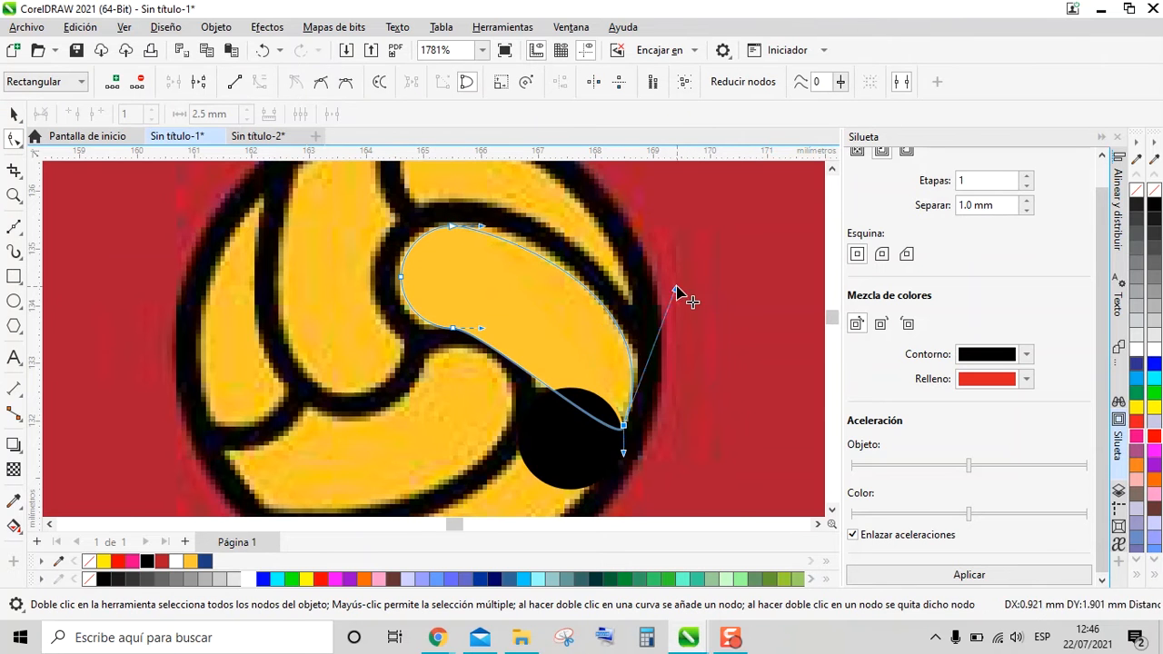
{"action": "left_click_drag", "start_coordinate": [677, 284], "coordinate": [677, 285]}
{"action": "scroll", "coordinate": [483, 232], "scroll_direction": "up", "scroll_amount": 1}
{"action": "scroll", "coordinate": [487, 214], "scroll_direction": "down", "scroll_amount": 1}
Bend the yellow ball panel's upper and lower edges to the bitmap and place a node at its inner lower corner
{"action": "left_click_drag", "start_coordinate": [487, 213], "coordinate": [559, 265]}
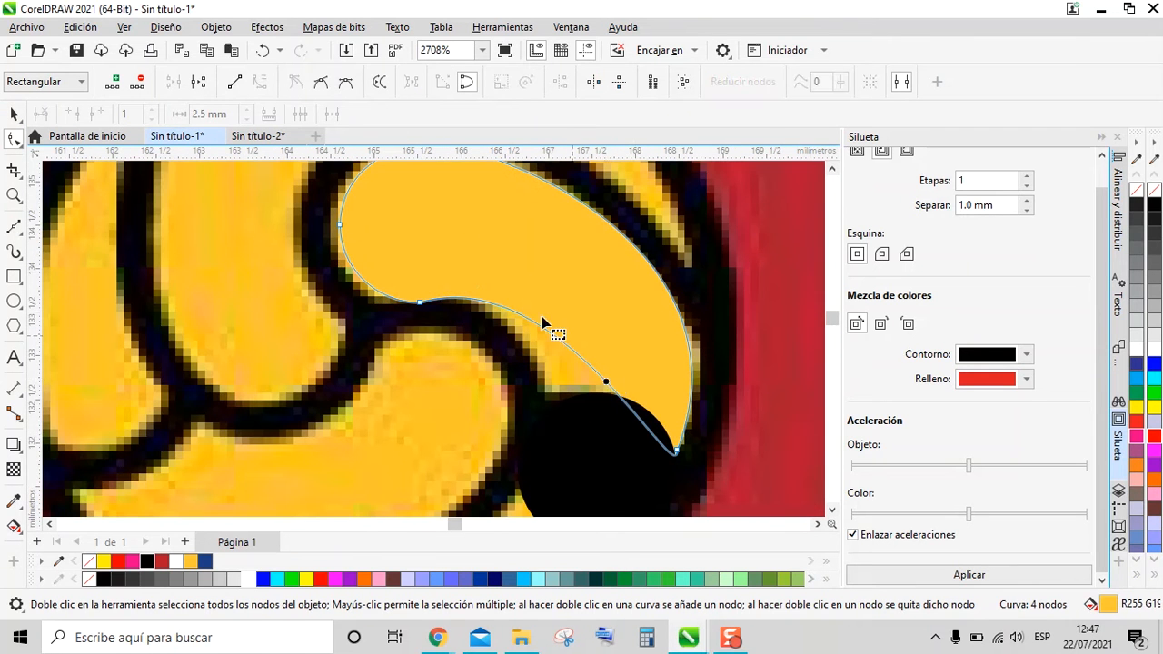
{"action": "left_click_drag", "start_coordinate": [550, 418], "coordinate": [547, 411]}
{"action": "left_click_drag", "start_coordinate": [502, 367], "coordinate": [564, 355]}
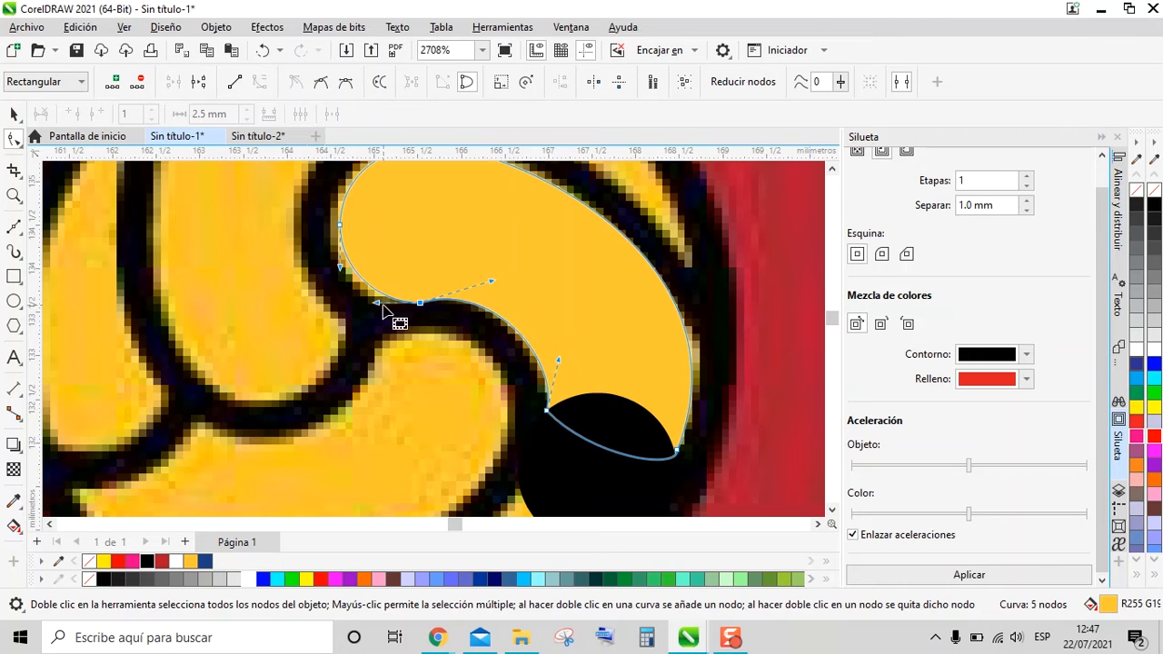
{"action": "scroll", "coordinate": [450, 306], "scroll_direction": "up", "scroll_amount": 2}
{"action": "key", "text": "Delete"}
{"action": "scroll", "coordinate": [418, 324], "scroll_direction": "down", "scroll_amount": 5}
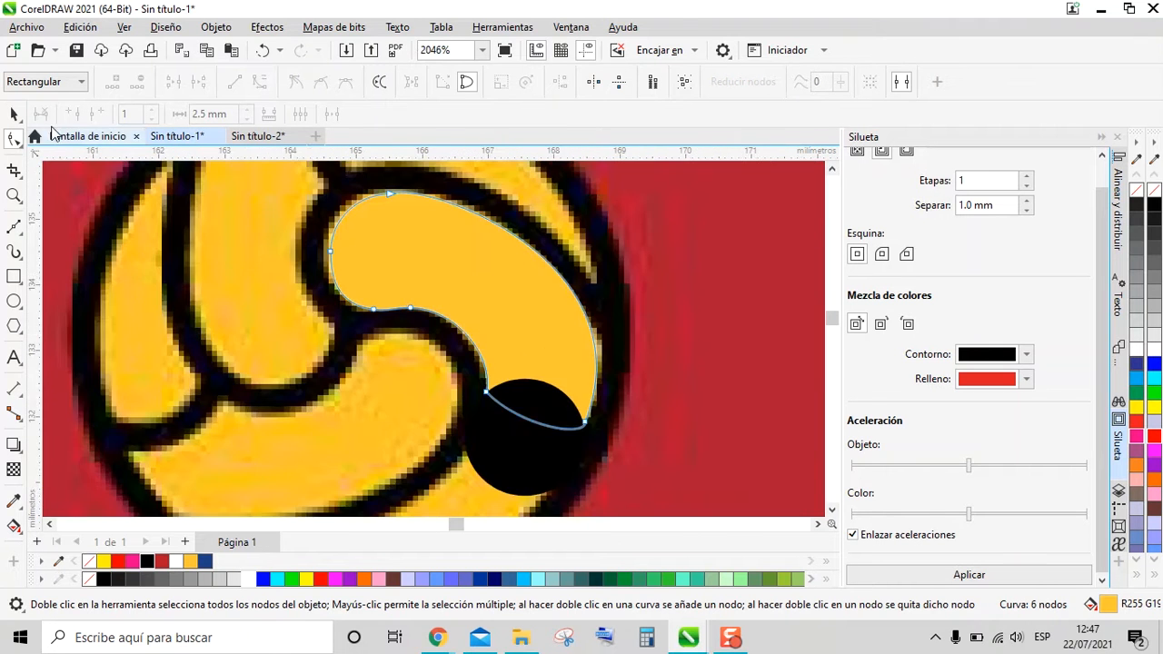
Refine the nodes and curve handles around the yellow panel's rounded upper end to match the bitmap
{"action": "key", "text": "space"}
{"action": "scroll", "coordinate": [390, 223], "scroll_direction": "up", "scroll_amount": 2}
{"action": "key", "text": "space"}
{"action": "scroll", "coordinate": [420, 211], "scroll_direction": "up", "scroll_amount": 3}
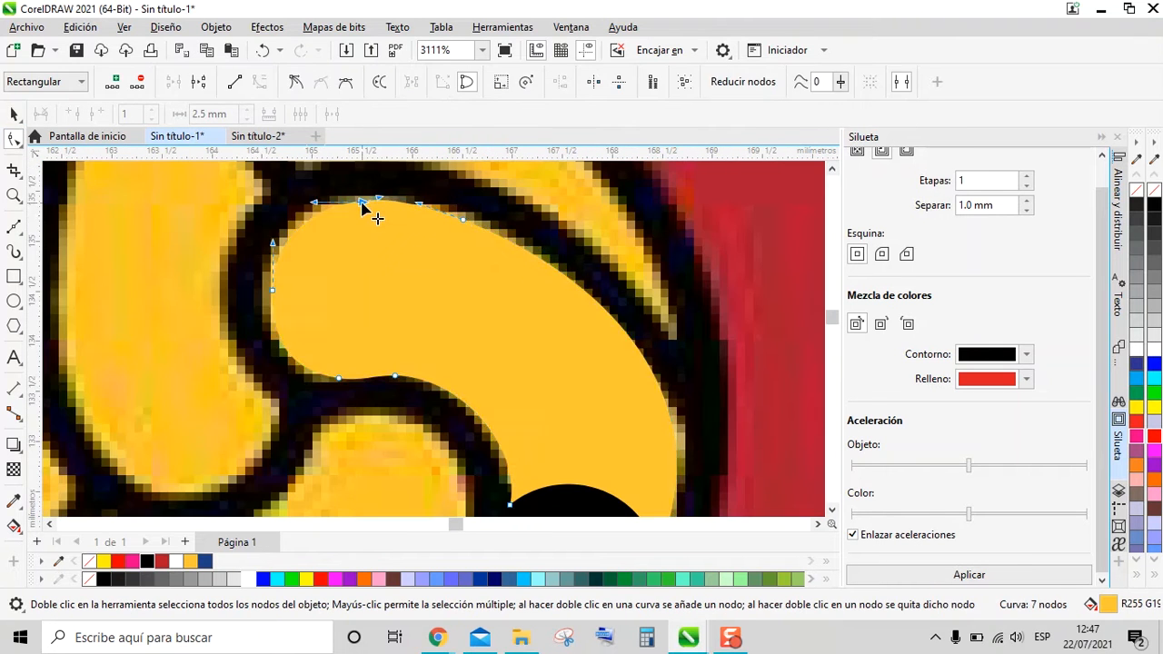
{"action": "left_click", "coordinate": [277, 284]}
{"action": "scroll", "coordinate": [455, 309], "scroll_direction": "down", "scroll_amount": 4}
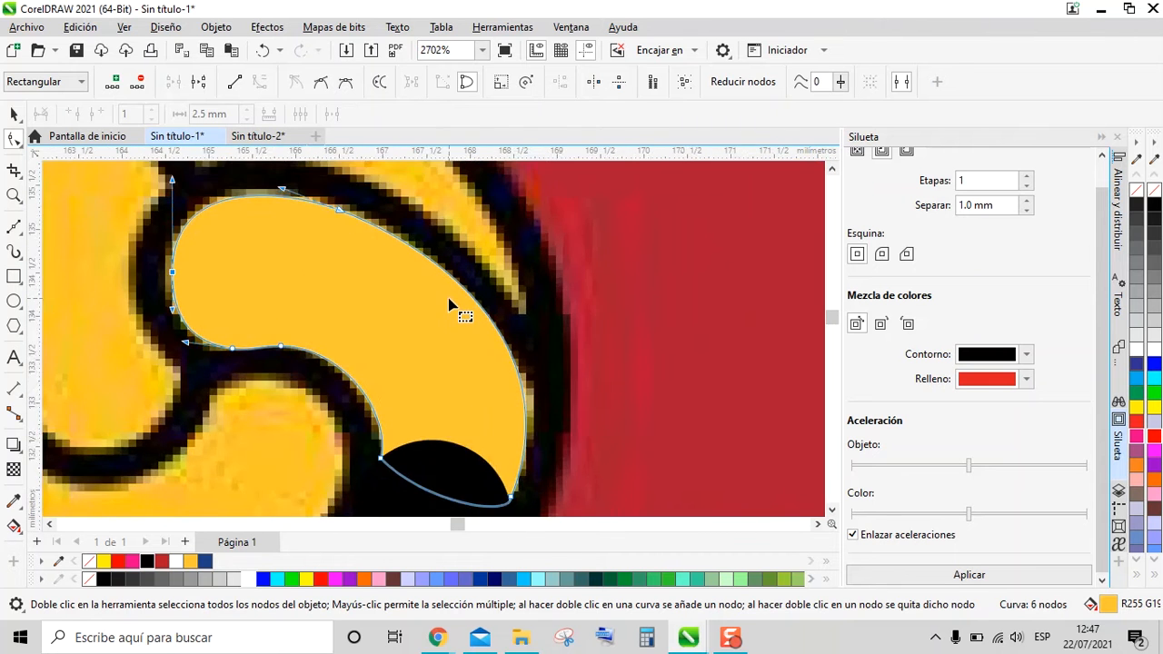
Trim the yellow panel's lower end with the black ellipse and place a red copy rotated 134.22° over the upper-left ball panel
{"action": "key", "text": "space"}
{"action": "scroll", "coordinate": [485, 446], "scroll_direction": "down", "scroll_amount": 1}
{"action": "scroll", "coordinate": [467, 342], "scroll_direction": "down", "scroll_amount": 1}
{"action": "left_click", "coordinate": [467, 342]}
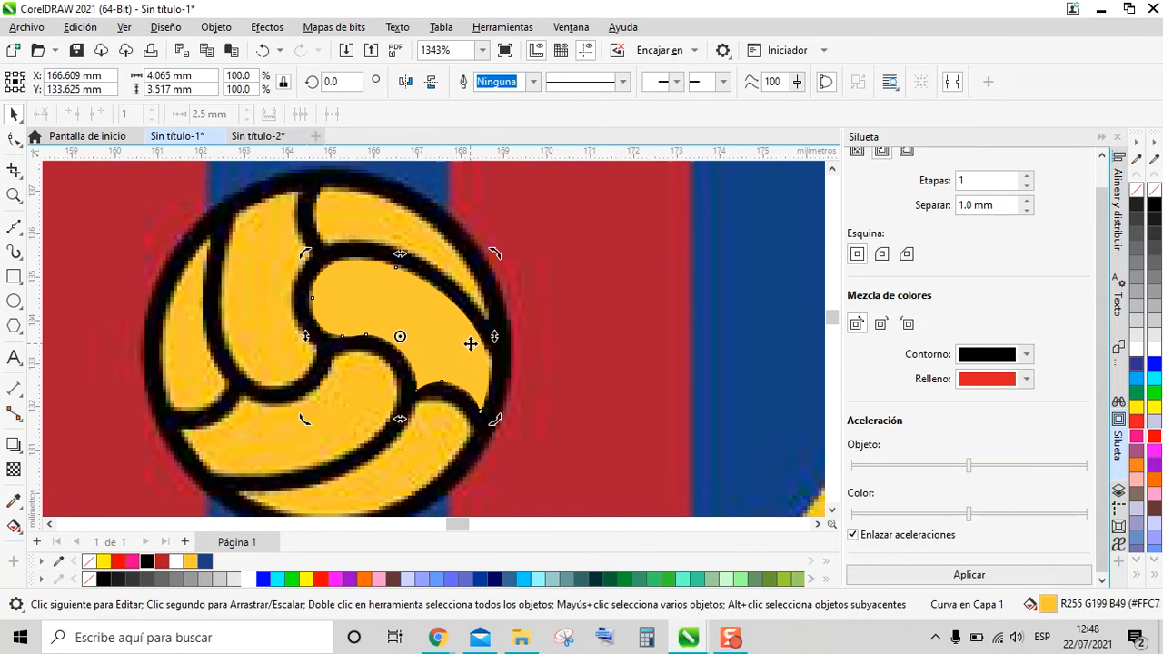
{"action": "left_click", "coordinate": [283, 322]}
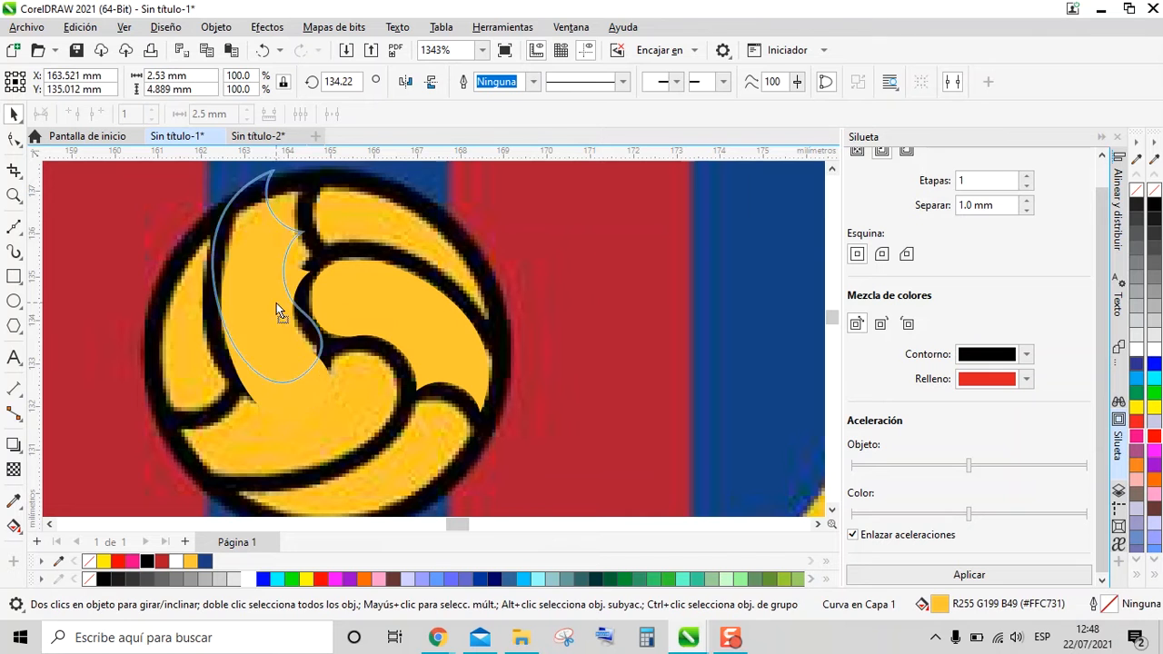
{"action": "left_click", "coordinate": [323, 580]}
Reposition the red copy's nodes and curves along the top and inner edge of the upper-left ball panel
{"action": "key", "text": "space"}
{"action": "scroll", "coordinate": [270, 197], "scroll_direction": "up", "scroll_amount": 3}
{"action": "scroll", "coordinate": [293, 194], "scroll_direction": "up", "scroll_amount": 1}
{"action": "left_click_drag", "start_coordinate": [297, 302], "coordinate": [322, 360]}
{"action": "scroll", "coordinate": [291, 228], "scroll_direction": "up", "scroll_amount": 3}
{"action": "left_click", "coordinate": [277, 228]}
{"action": "left_click", "coordinate": [253, 263]}
{"action": "left_click", "coordinate": [353, 365]}
Fit the red panel's outer edge and upper-left corner to the bitmap, removing a surplus node
{"action": "scroll", "coordinate": [355, 373], "scroll_direction": "up", "scroll_amount": 1}
{"action": "left_click_drag", "start_coordinate": [218, 348], "coordinate": [276, 315]}
{"action": "left_click_drag", "start_coordinate": [200, 219], "coordinate": [245, 260]}
{"action": "scroll", "coordinate": [248, 263], "scroll_direction": "down", "scroll_amount": 4}
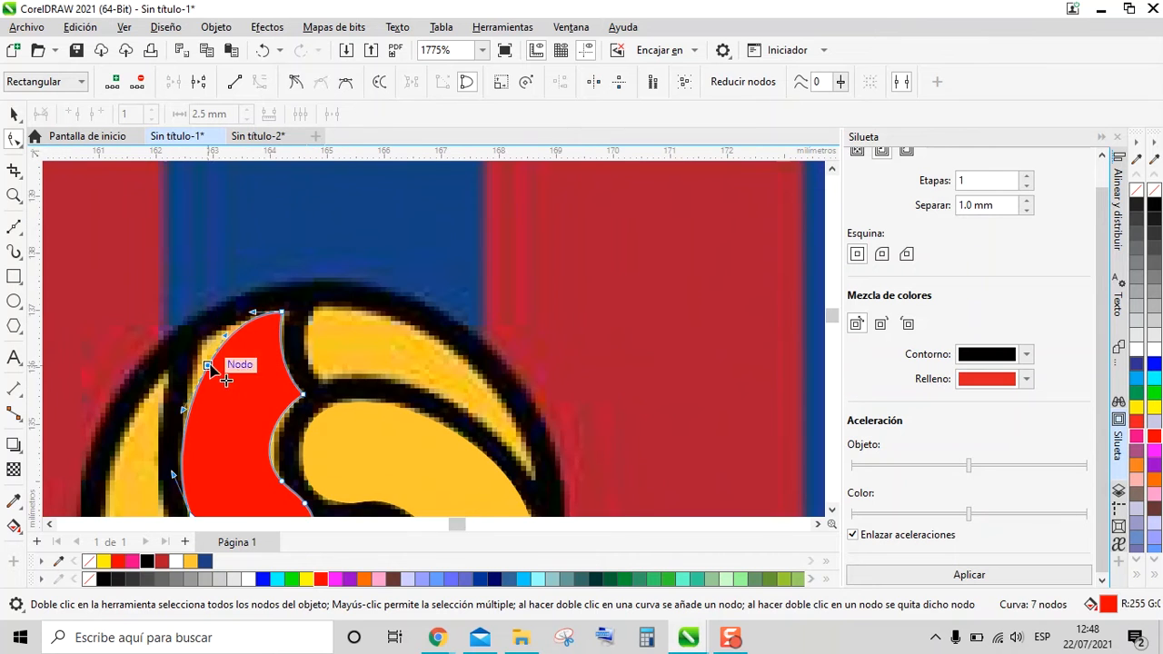
{"action": "scroll", "coordinate": [211, 368], "scroll_direction": "up", "scroll_amount": 5}
{"action": "scroll", "coordinate": [237, 372], "scroll_direction": "down", "scroll_amount": 3}
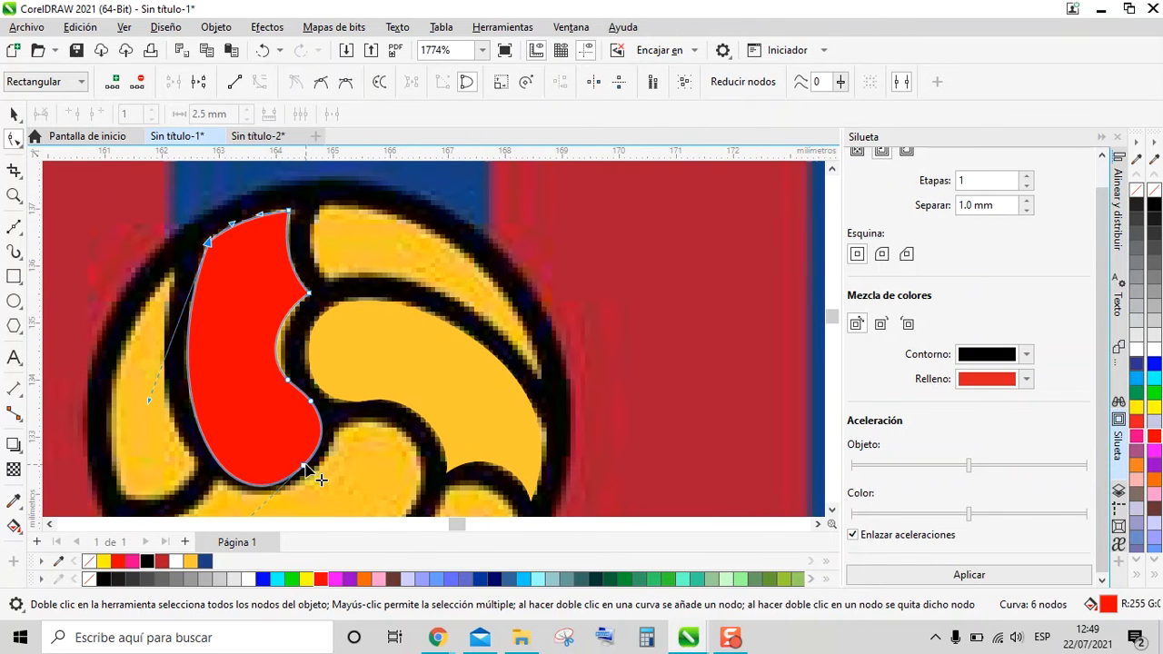
Reduce the red panel to five nodes and smooth its inner curve and rounded lower end to the bitmap
{"action": "scroll", "coordinate": [319, 479], "scroll_direction": "up", "scroll_amount": 3}
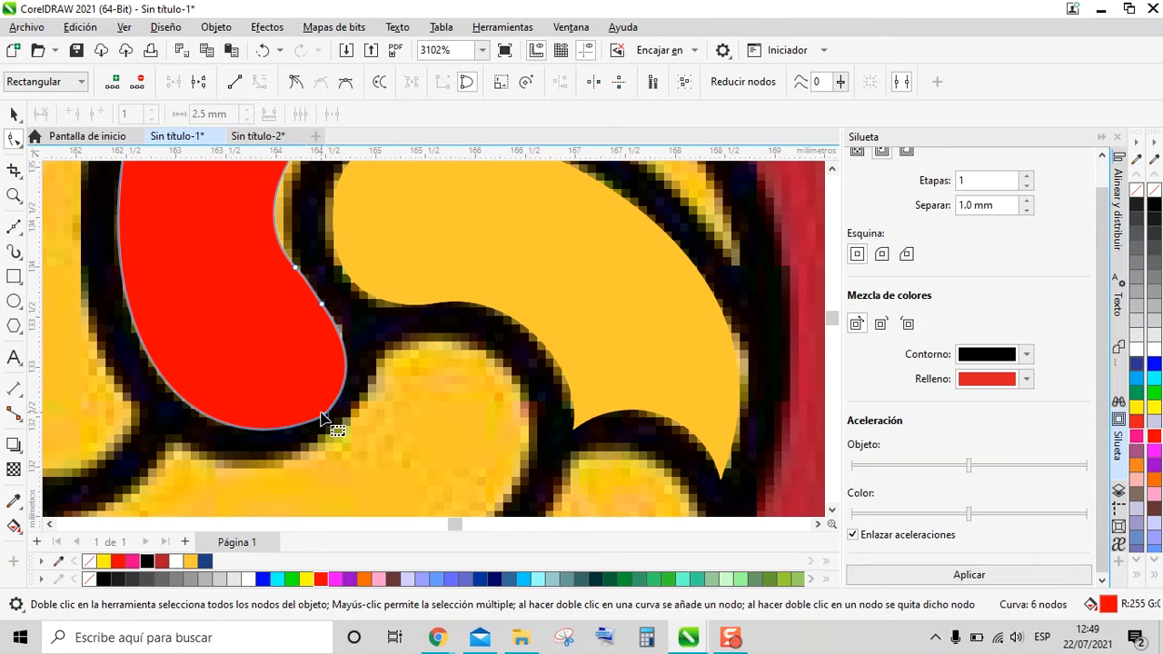
{"action": "scroll", "coordinate": [310, 305], "scroll_direction": "down", "scroll_amount": 3}
{"action": "scroll", "coordinate": [345, 254], "scroll_direction": "down", "scroll_amount": 3}
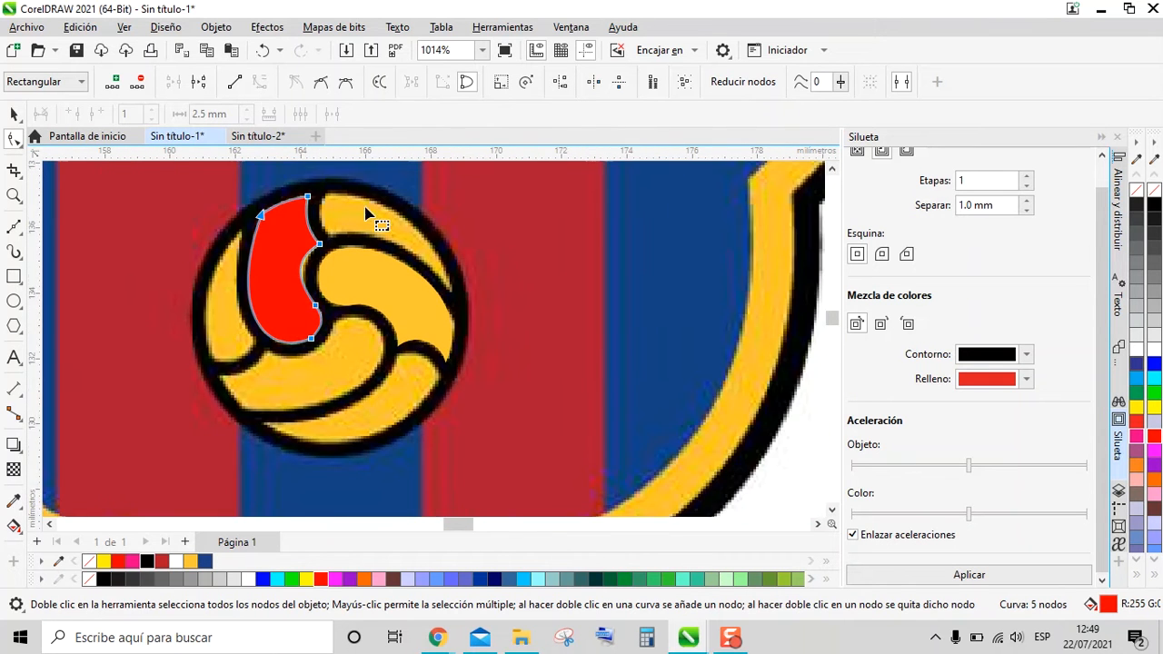
{"action": "scroll", "coordinate": [281, 397], "scroll_direction": "up", "scroll_amount": 5}
{"action": "scroll", "coordinate": [227, 348], "scroll_direction": "down", "scroll_amount": 2}
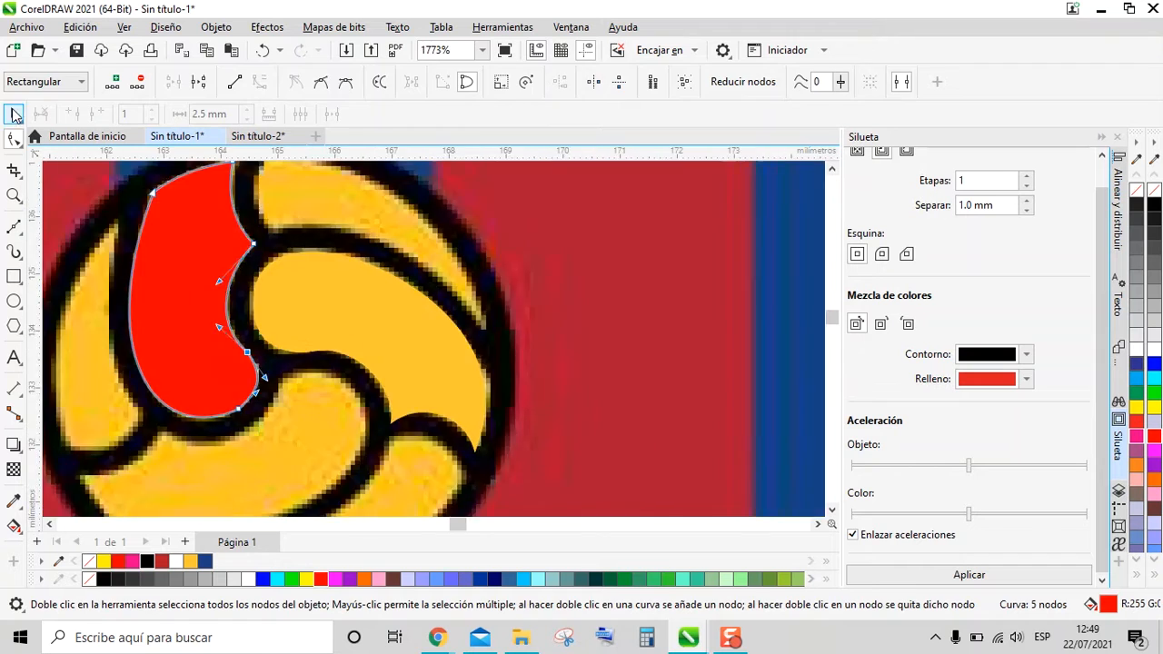
{"action": "scroll", "coordinate": [355, 242], "scroll_direction": "up", "scroll_amount": 5}
{"action": "scroll", "coordinate": [205, 314], "scroll_direction": "down", "scroll_amount": 5}
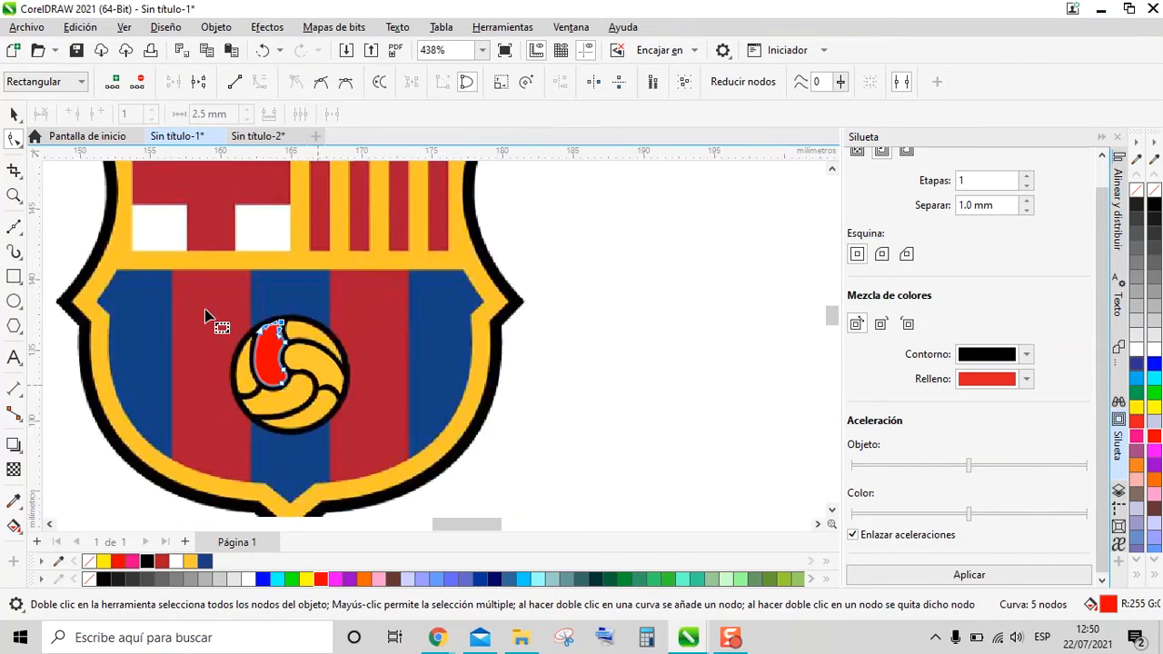
Place a copy of the red panel, rotated 254.593°, over the lower-left ball panel and fill it green
{"action": "scroll", "coordinate": [299, 454], "scroll_direction": "up", "scroll_amount": 3}
{"action": "key", "text": "space"}
{"action": "scroll", "coordinate": [287, 408], "scroll_direction": "up", "scroll_amount": 2}
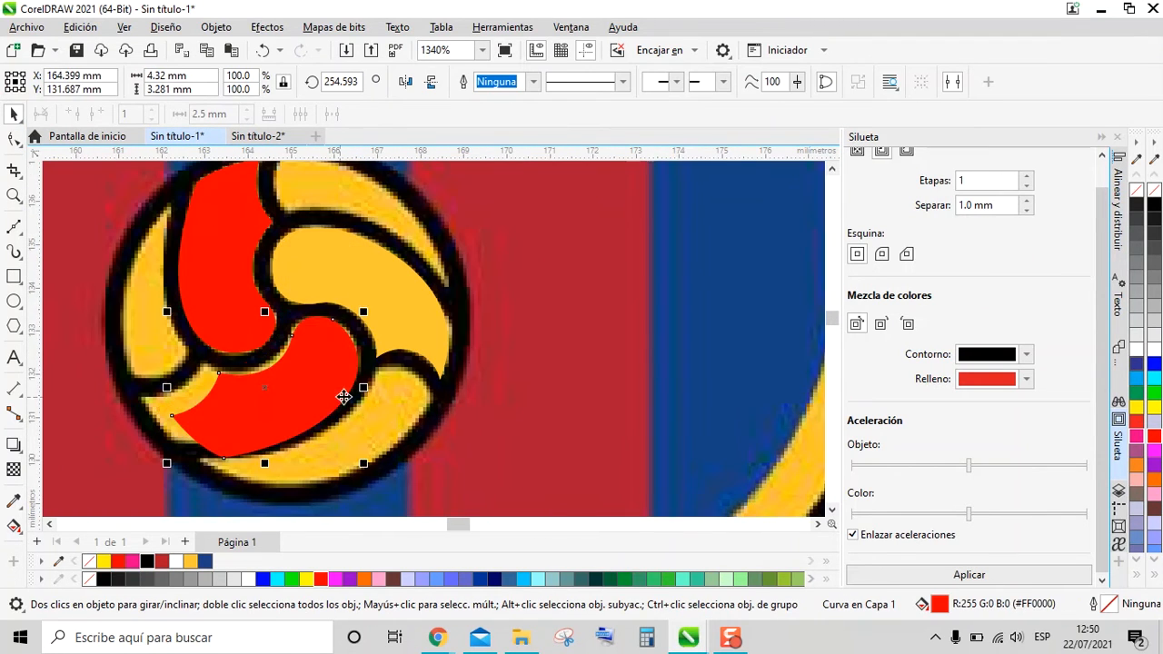
{"action": "left_click", "coordinate": [1138, 414]}
Reshape the green panel's rounded end and notched upper edge to follow the bitmap's black seams
{"action": "scroll", "coordinate": [291, 372], "scroll_direction": "up", "scroll_amount": 3}
{"action": "key", "text": "F10"}
{"action": "scroll", "coordinate": [362, 338], "scroll_direction": "up", "scroll_amount": 2}
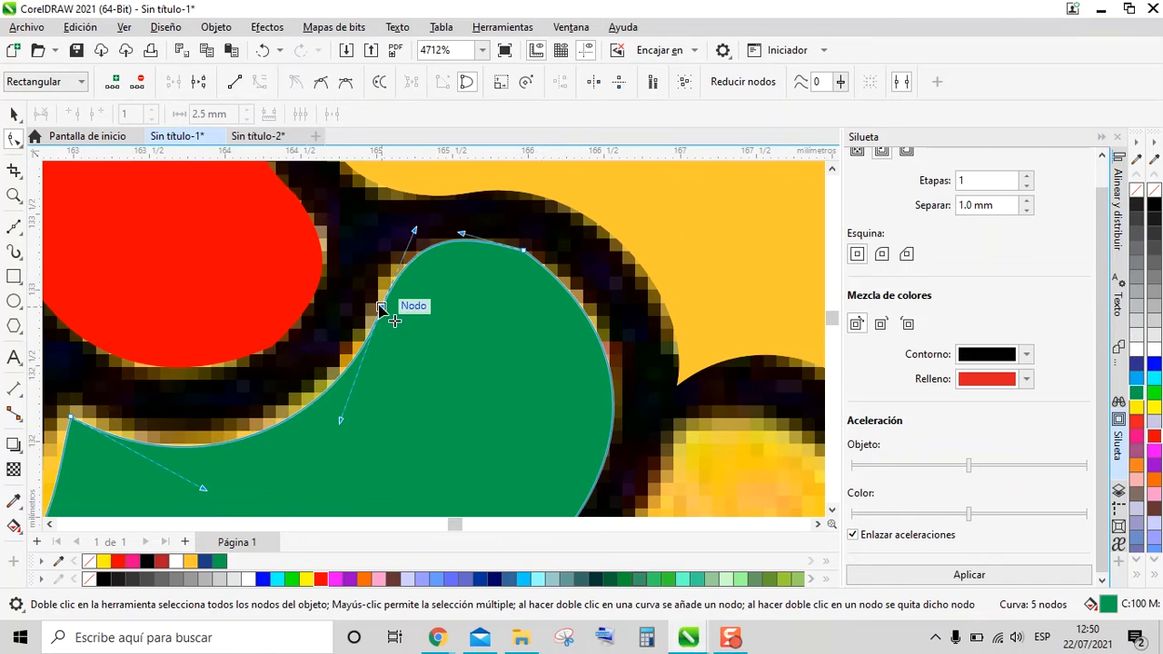
{"action": "scroll", "coordinate": [614, 380], "scroll_direction": "down", "scroll_amount": 5}
{"action": "scroll", "coordinate": [494, 459], "scroll_direction": "up", "scroll_amount": 3}
{"action": "left_click_drag", "start_coordinate": [350, 349], "coordinate": [300, 320]}
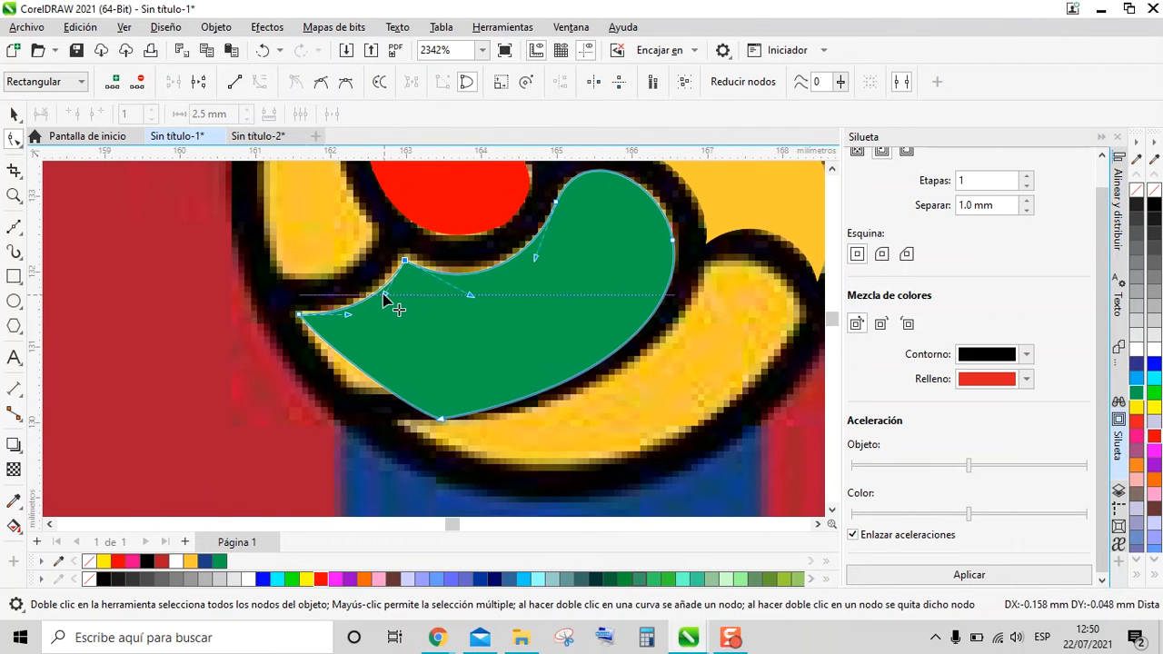
{"action": "left_click_drag", "start_coordinate": [386, 303], "coordinate": [383, 305]}
Fit the green panel's left end, lower corner and long bottom edge to the bitmap
{"action": "scroll", "coordinate": [350, 400], "scroll_direction": "up", "scroll_amount": 3}
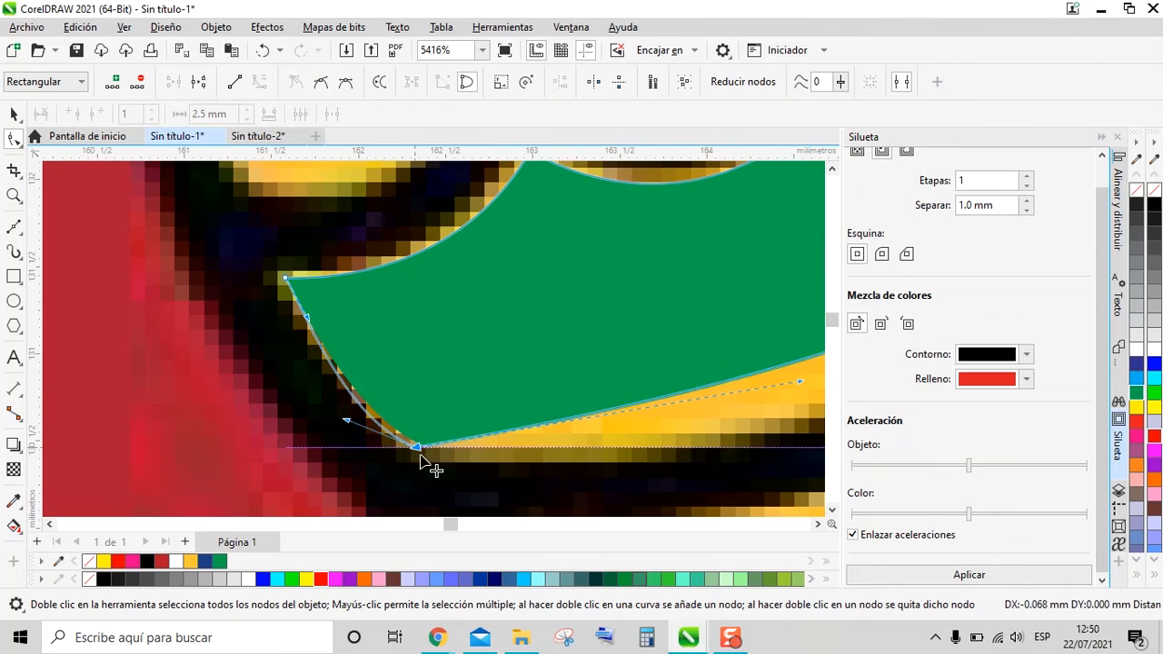
{"action": "scroll", "coordinate": [360, 418], "scroll_direction": "down", "scroll_amount": 4}
{"action": "scroll", "coordinate": [482, 354], "scroll_direction": "up", "scroll_amount": 1}
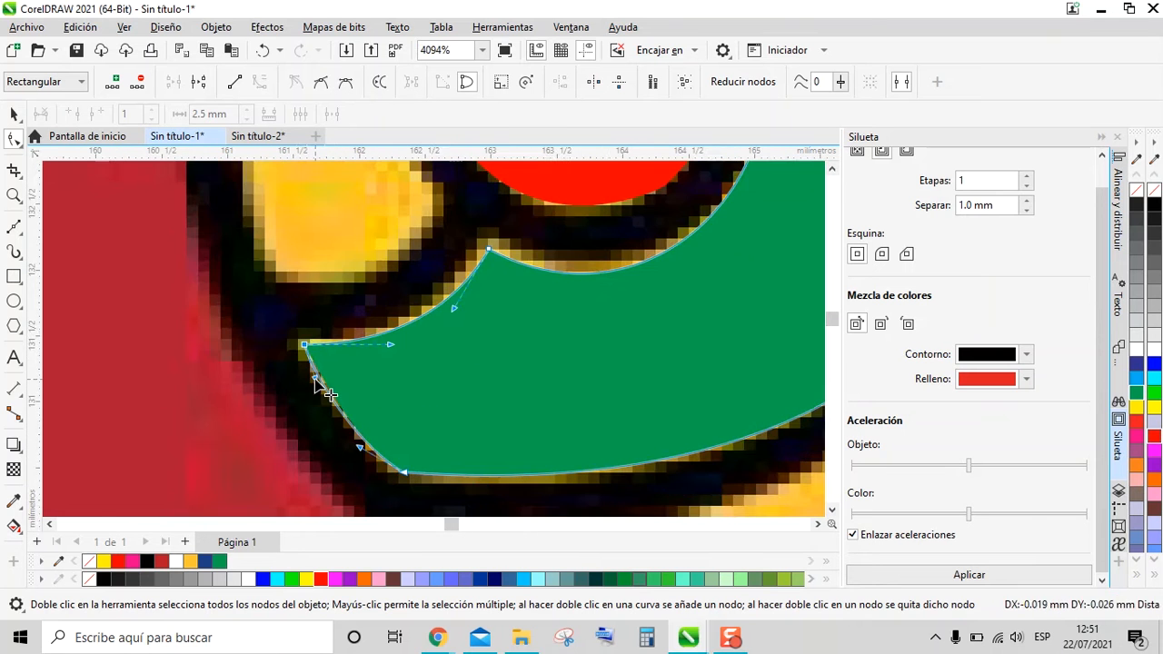
{"action": "scroll", "coordinate": [398, 334], "scroll_direction": "down", "scroll_amount": 4}
{"action": "scroll", "coordinate": [481, 214], "scroll_direction": "up", "scroll_amount": 4}
Draw a closed green triangle through the three corners of the ball's upper-right panel
{"action": "key", "text": "F5"}
{"action": "left_click", "coordinate": [550, 434]}
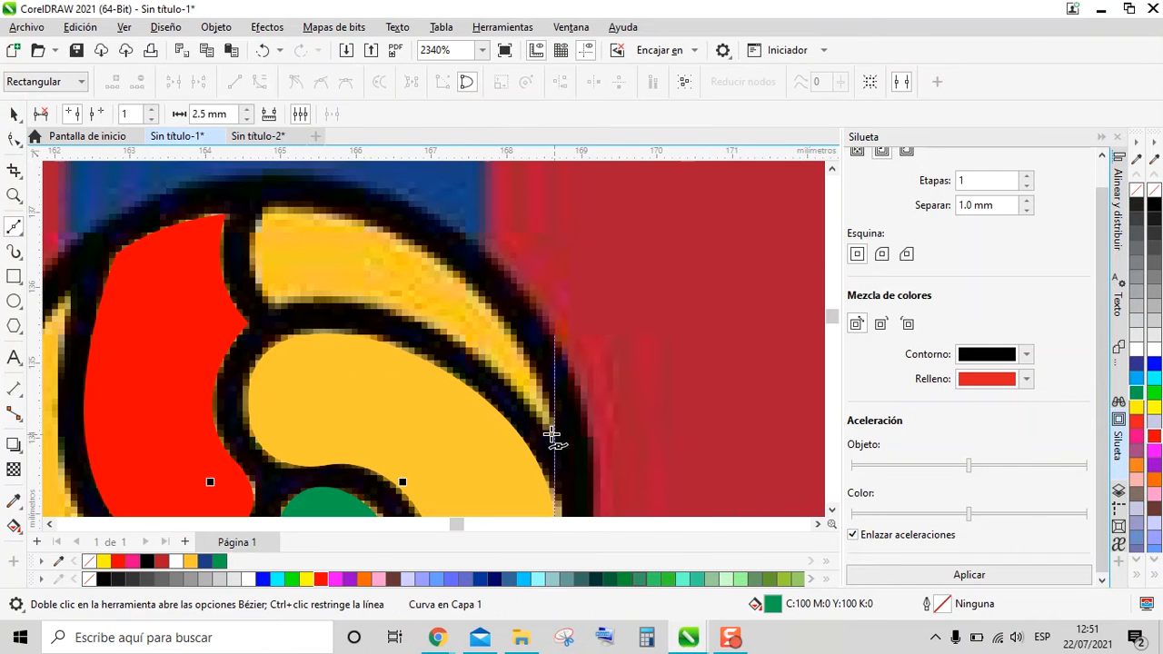
{"action": "left_click", "coordinate": [257, 209]}
{"action": "left_click", "coordinate": [273, 307]}
{"action": "left_click", "coordinate": [551, 431]}
Bend the green triangle's three sides to the contour of the upper-right ball panel
{"action": "key", "text": "F10"}
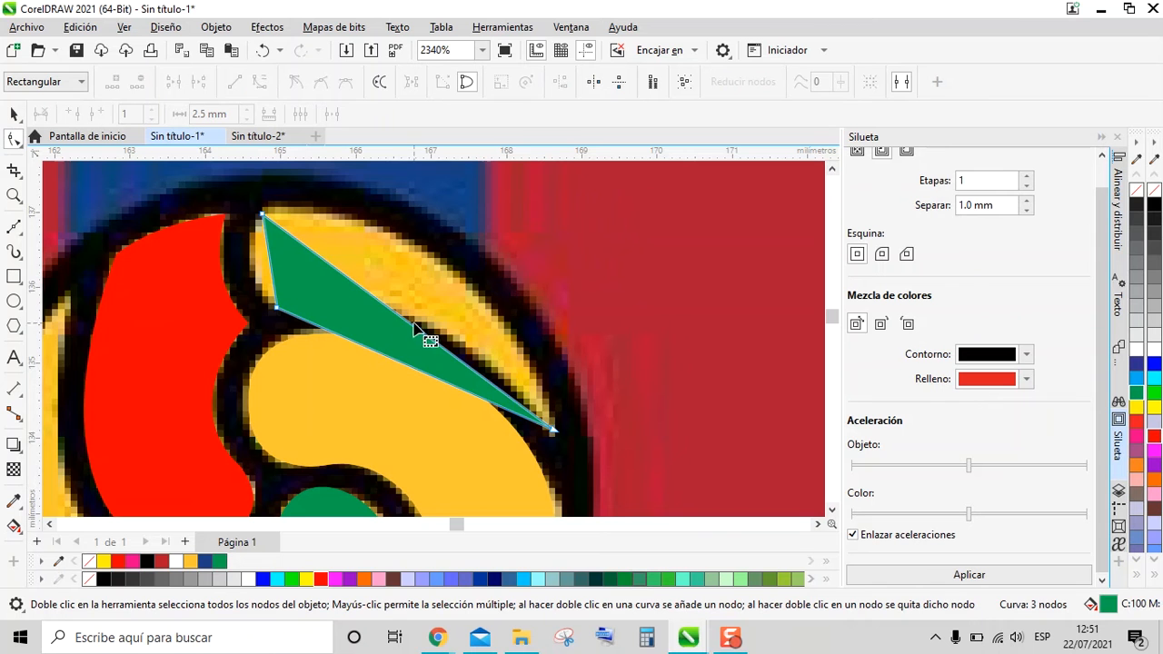
{"action": "left_click_drag", "start_coordinate": [413, 327], "coordinate": [441, 295]}
{"action": "left_click_drag", "start_coordinate": [403, 366], "coordinate": [363, 337]}
{"action": "scroll", "coordinate": [261, 214], "scroll_direction": "up", "scroll_amount": 4}
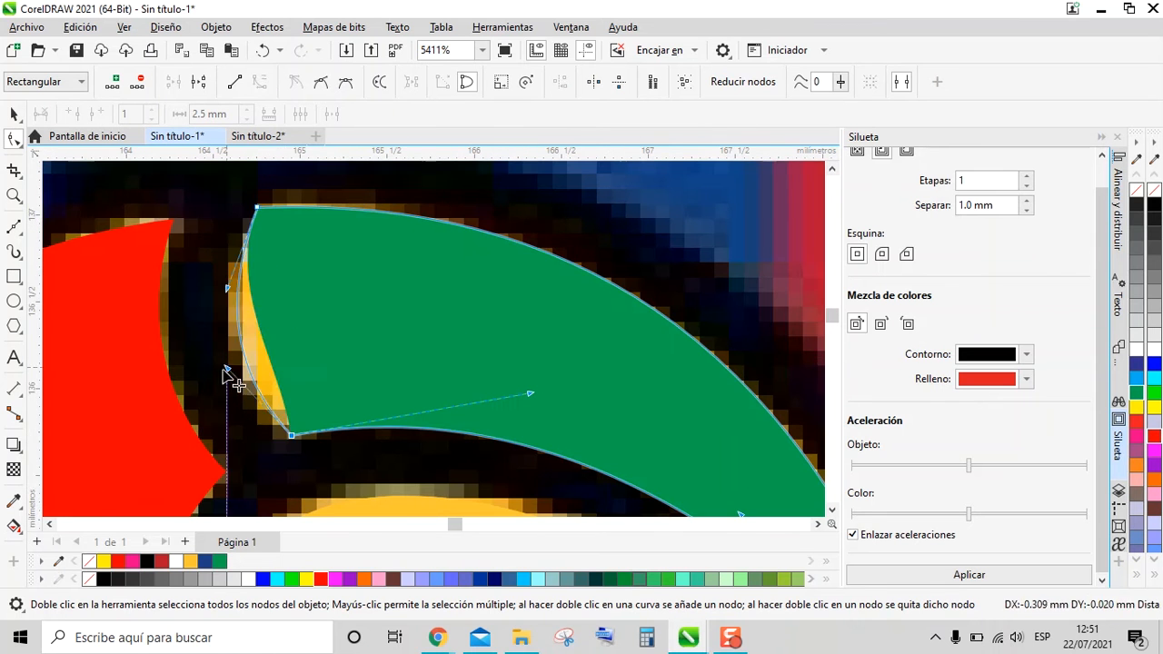
{"action": "scroll", "coordinate": [238, 303], "scroll_direction": "down", "scroll_amount": 5}
Place a purple copy of the upper-right panel, rotated 239.242°, over the ball's lower-right panel
{"action": "left_click", "coordinate": [13, 114]}
{"action": "left_click", "coordinate": [350, 579]}
{"action": "scroll", "coordinate": [272, 408], "scroll_direction": "up", "scroll_amount": 2}
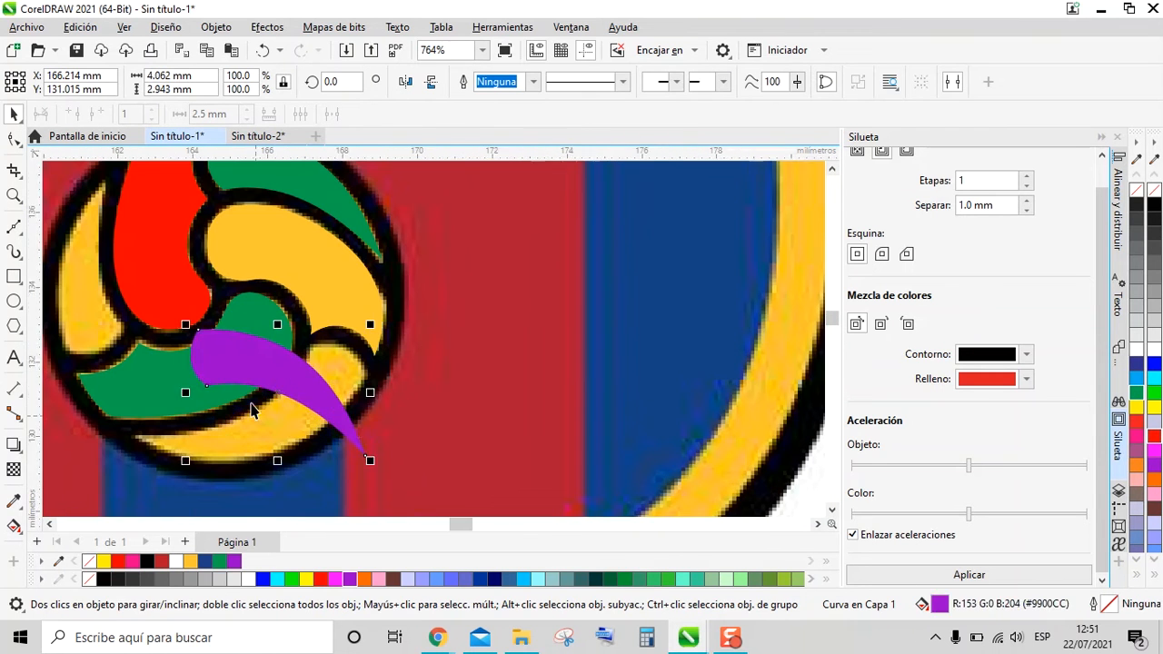
{"action": "scroll", "coordinate": [300, 399], "scroll_direction": "up", "scroll_amount": 1}
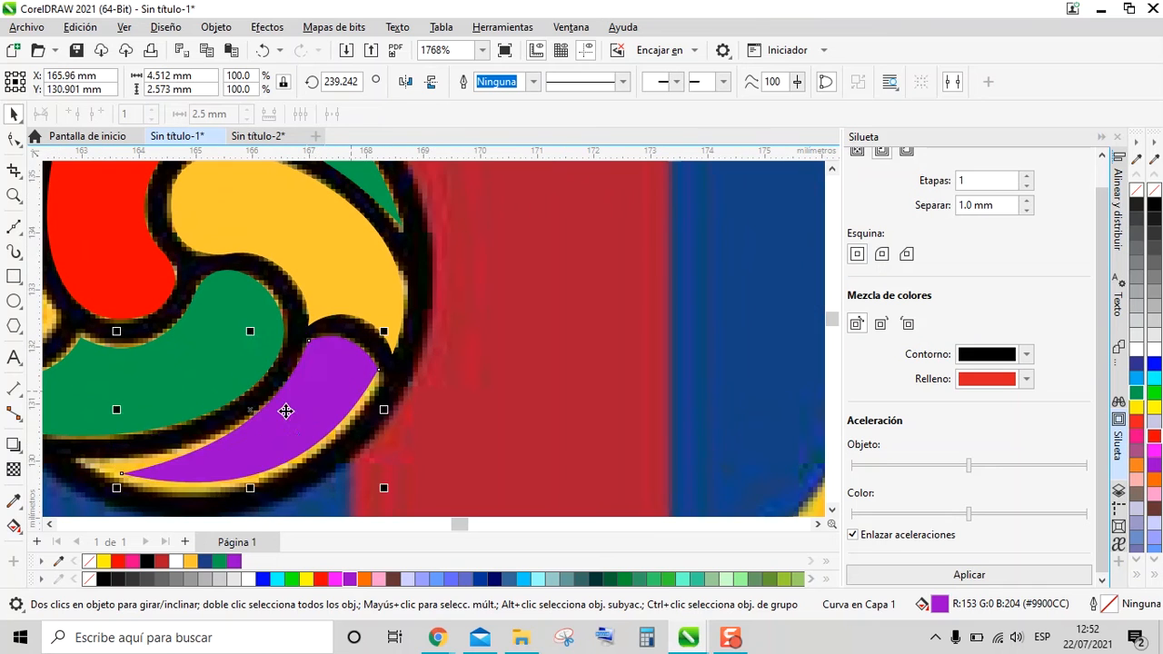
Adjust the purple panel's corner nodes and curve handles to fit the lower-right ball panel
{"action": "key", "text": "F10"}
{"action": "scroll", "coordinate": [152, 479], "scroll_direction": "up", "scroll_amount": 3}
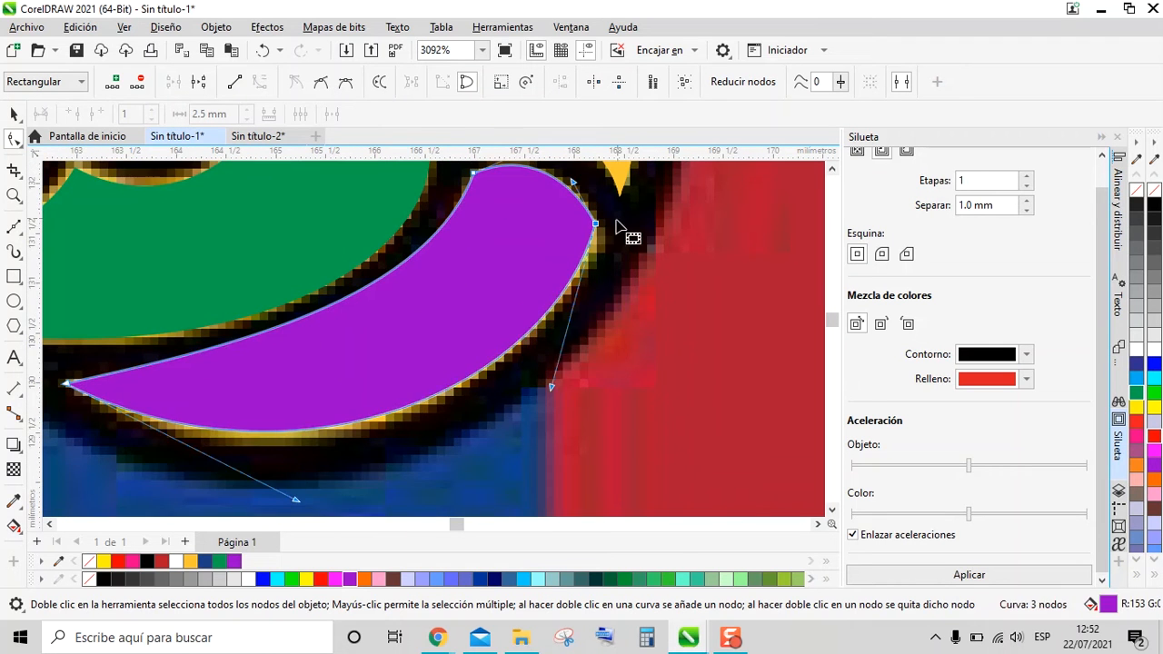
{"action": "scroll", "coordinate": [623, 234], "scroll_direction": "up", "scroll_amount": 1}
{"action": "left_click", "coordinate": [596, 236]}
{"action": "scroll", "coordinate": [596, 238], "scroll_direction": "down", "scroll_amount": 2}
{"action": "left_click_drag", "start_coordinate": [314, 347], "coordinate": [391, 363]}
{"action": "scroll", "coordinate": [397, 436], "scroll_direction": "down", "scroll_amount": 2}
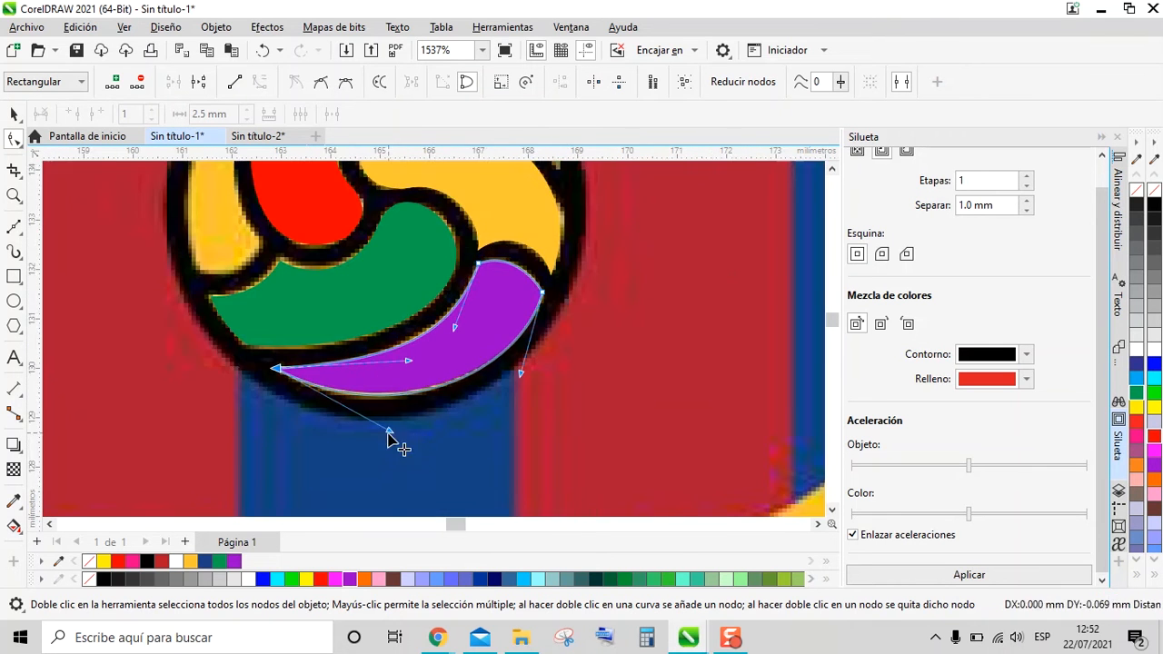
Place a copy of the purple panel, rotated 118.942°, over the ball's narrow left panel
{"action": "scroll", "coordinate": [397, 436], "scroll_direction": "down", "scroll_amount": 1}
{"action": "key", "text": "space"}
{"action": "left_click_drag", "start_coordinate": [480, 491], "coordinate": [263, 303]}
{"action": "scroll", "coordinate": [155, 345], "scroll_direction": "down", "scroll_amount": 1}
{"action": "left_click", "coordinate": [132, 379]}
Adjust the purple copy's corners and curved edges to fit the ball's narrow left panel
{"action": "key", "text": "F10"}
{"action": "scroll", "coordinate": [300, 273], "scroll_direction": "up", "scroll_amount": 1}
{"action": "left_click_drag", "start_coordinate": [327, 243], "coordinate": [327, 310]}
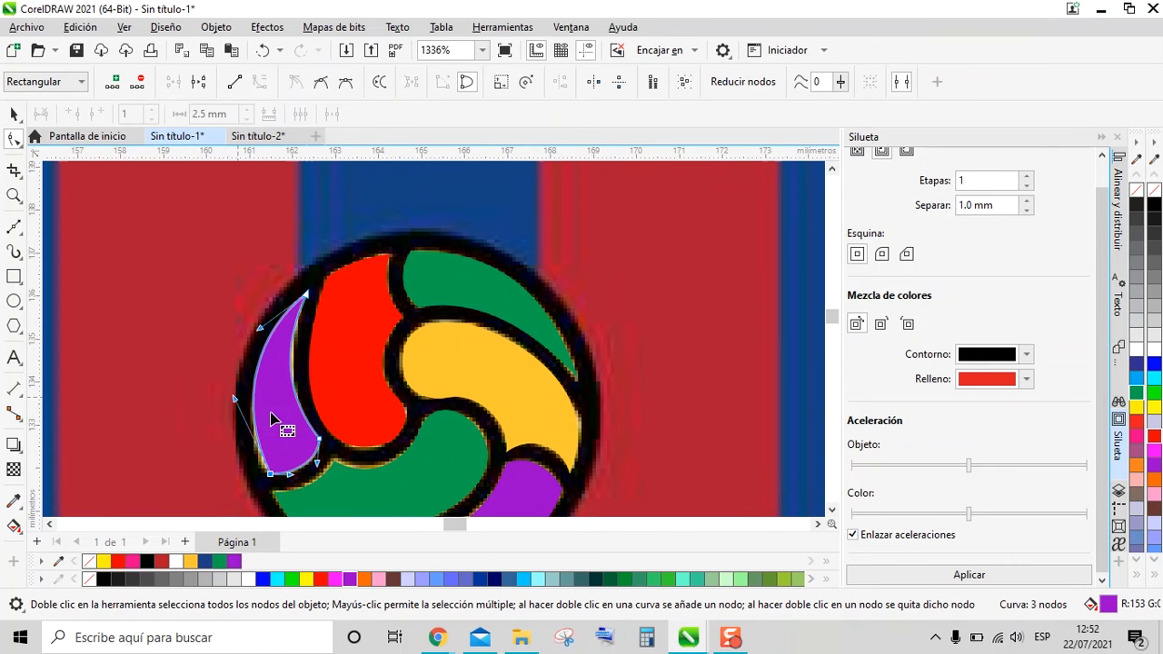
{"action": "left_click_drag", "start_coordinate": [248, 409], "coordinate": [248, 409]}
{"action": "scroll", "coordinate": [270, 473], "scroll_direction": "up", "scroll_amount": 3}
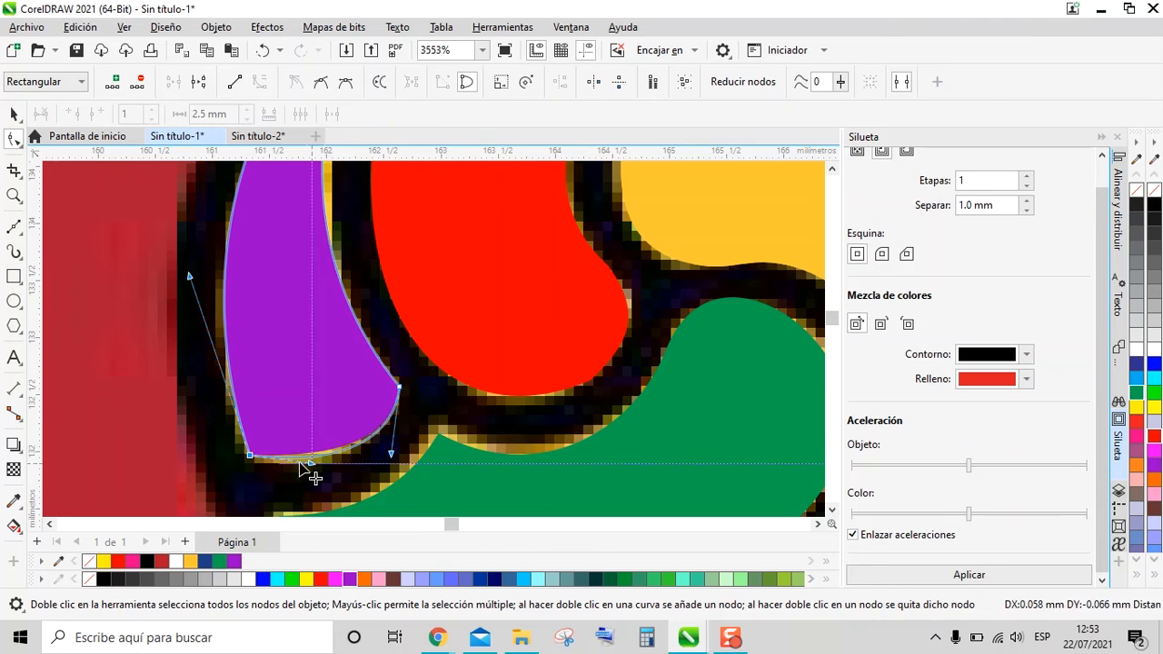
{"action": "scroll", "coordinate": [371, 393], "scroll_direction": "down", "scroll_amount": 2}
{"action": "scroll", "coordinate": [327, 281], "scroll_direction": "down", "scroll_amount": 3}
Draw a borderless black ellipse about 8.3 by 8.5 mm over the ball's outer circle, behind the coloured panels
{"action": "key", "text": "F7"}
{"action": "left_click_drag", "start_coordinate": [260, 240], "coordinate": [337, 336]}
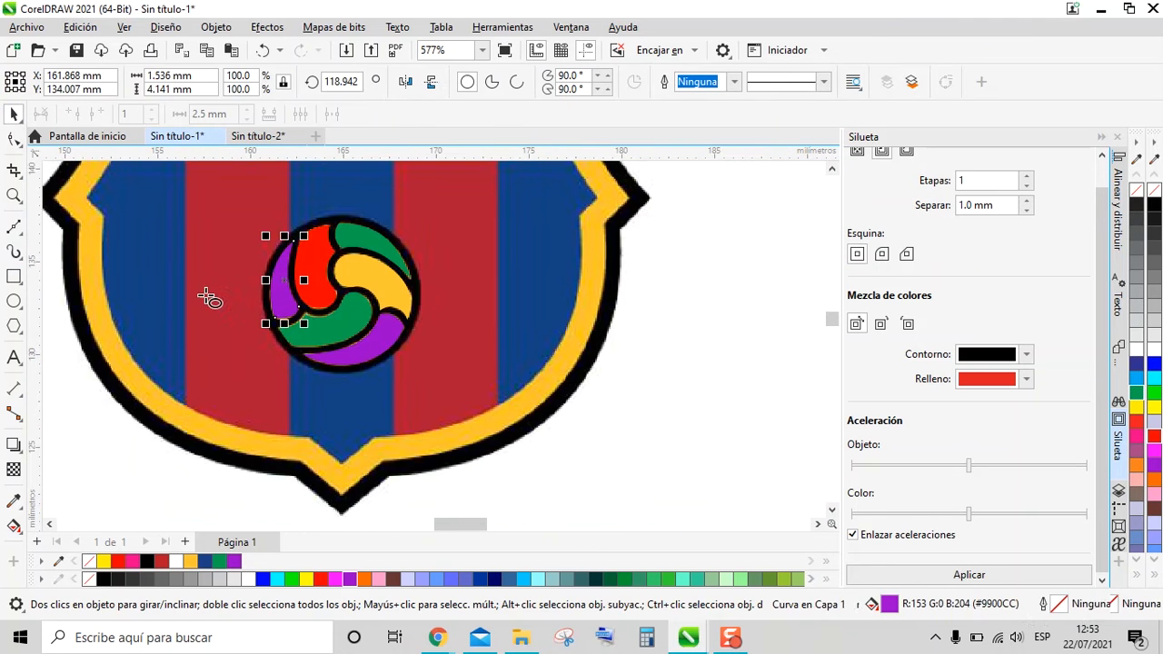
{"action": "scroll", "coordinate": [364, 289], "scroll_direction": "up", "scroll_amount": 2}
{"action": "scroll", "coordinate": [103, 262], "scroll_direction": "up", "scroll_amount": 2}
{"action": "key", "text": "space"}
{"action": "scroll", "coordinate": [397, 236], "scroll_direction": "down", "scroll_amount": 2}
{"action": "left_click_drag", "start_coordinate": [397, 236], "coordinate": [360, 375]}
{"action": "scroll", "coordinate": [246, 351], "scroll_direction": "down", "scroll_amount": 4}
Send the reference bitmap to the back, behind all the traced ball shapes
{"action": "right_click", "coordinate": [465, 346]}
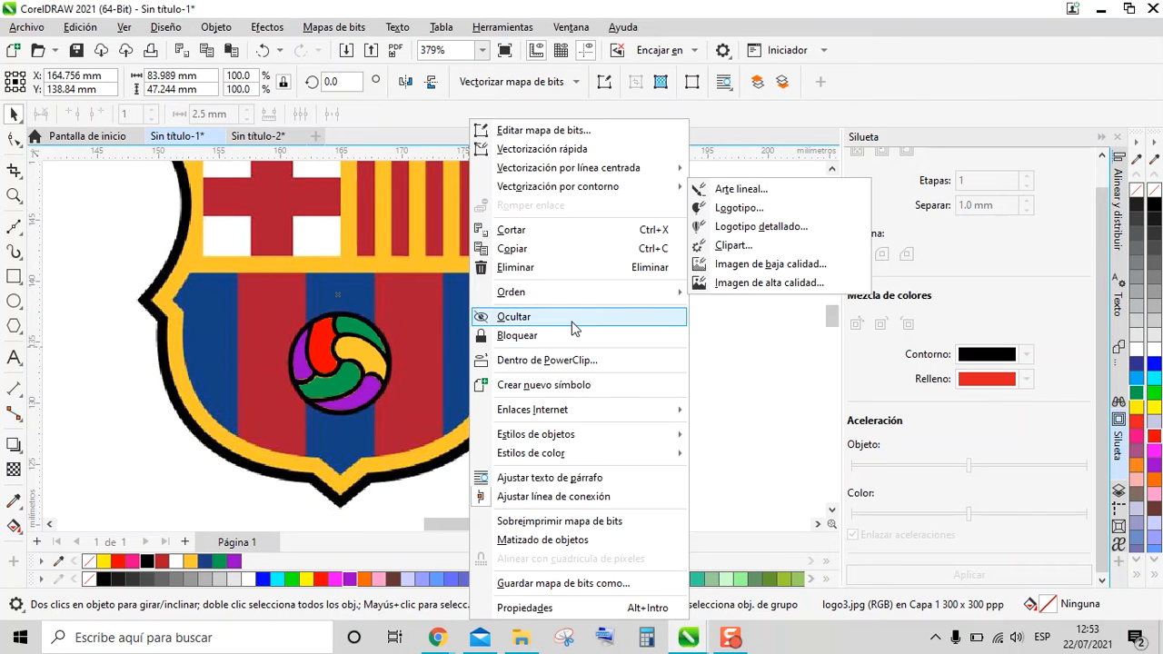
{"action": "left_click", "coordinate": [779, 355]}
{"action": "scroll", "coordinate": [148, 397], "scroll_direction": "down", "scroll_amount": 2}
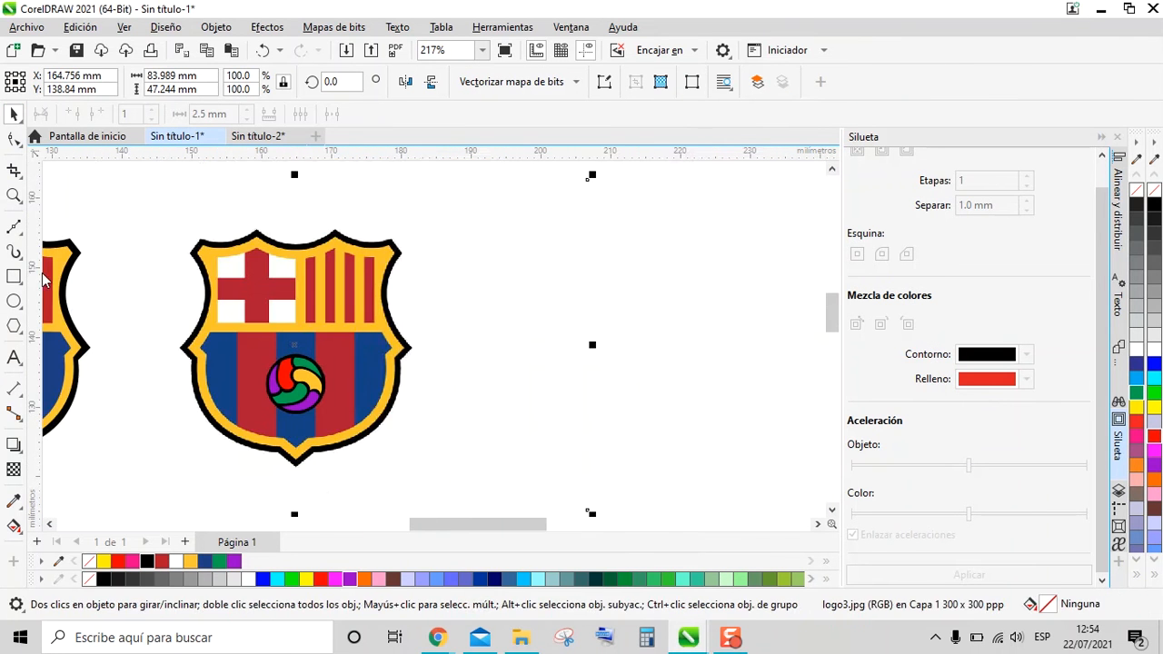
Fill all the traced ball panels with the crest's yellow, R255 G199 B49
{"action": "left_click_drag", "start_coordinate": [176, 215], "coordinate": [415, 459]}
{"action": "key", "text": "Escape"}
{"action": "left_click_drag", "start_coordinate": [146, 335], "coordinate": [195, 390]}
{"action": "scroll", "coordinate": [445, 391], "scroll_direction": "down", "scroll_amount": 2}
{"action": "scroll", "coordinate": [195, 390], "scroll_direction": "up", "scroll_amount": 2}
{"action": "key", "text": "ctrl+z"}
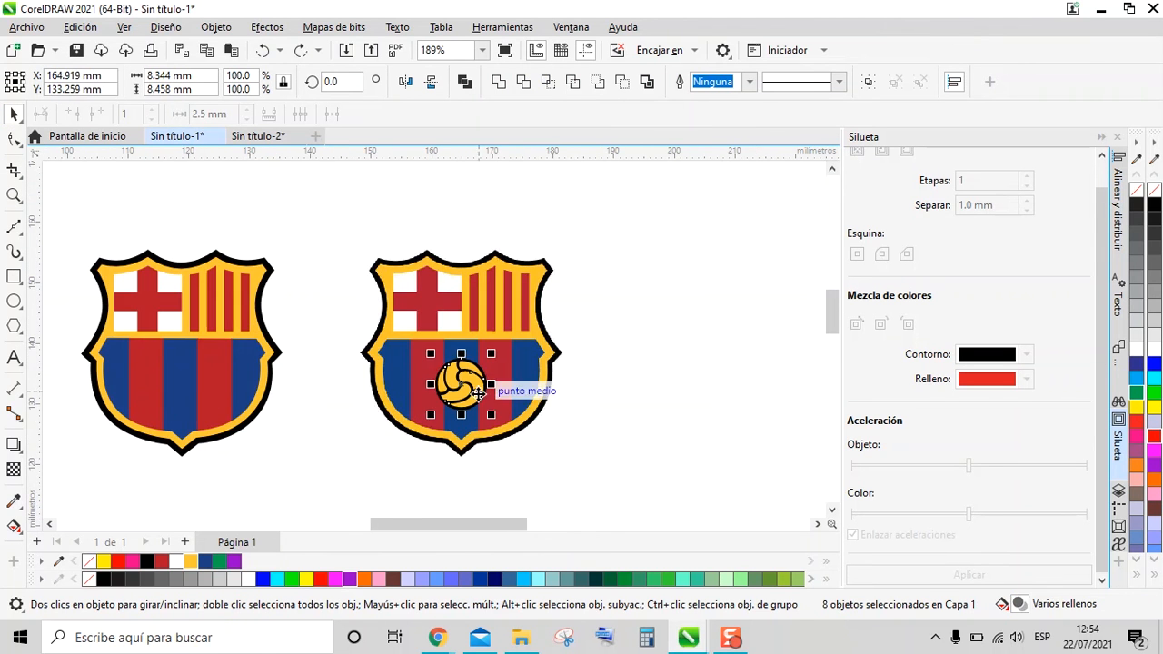
Select the complete traced ball and move it onto the striped lower part of the vector crest
{"action": "left_click", "coordinate": [499, 384]}
{"action": "scroll", "coordinate": [499, 385], "scroll_direction": "up", "scroll_amount": 4}
{"action": "left_click", "coordinate": [482, 354]}
{"action": "scroll", "coordinate": [481, 355], "scroll_direction": "down", "scroll_amount": 2}
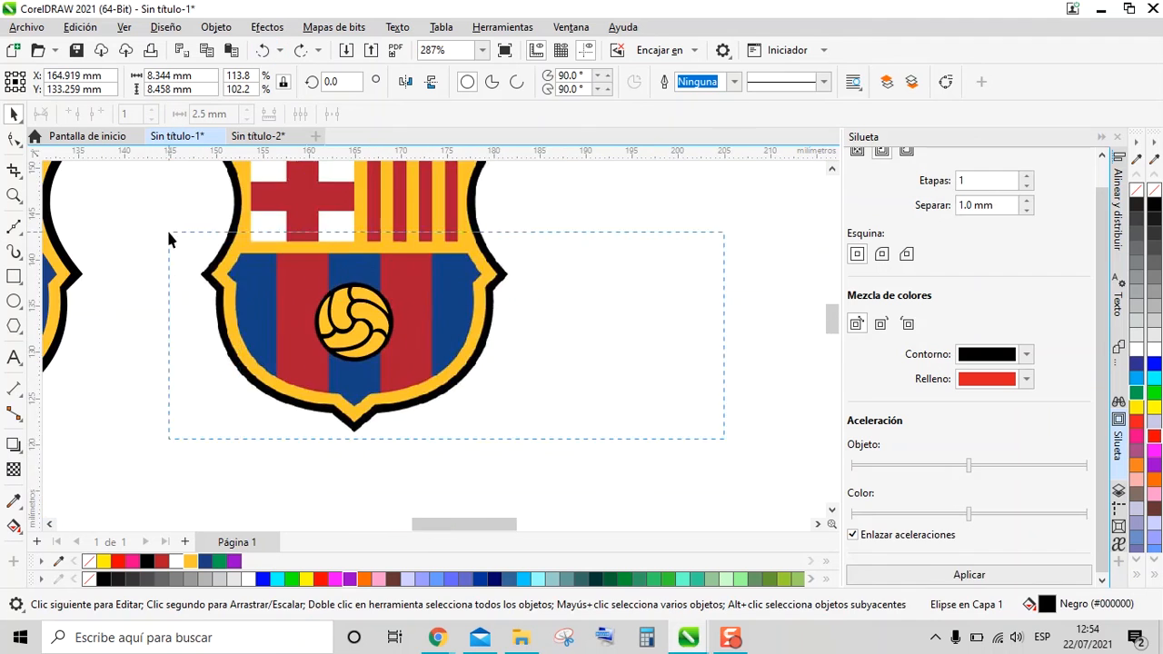
{"action": "scroll", "coordinate": [539, 318], "scroll_direction": "down", "scroll_amount": 2}
{"action": "left_click_drag", "start_coordinate": [539, 317], "coordinate": [401, 293]}
Examine the placed ball up close and compare the vector crest with the reference bitmap
{"action": "scroll", "coordinate": [397, 315], "scroll_direction": "up", "scroll_amount": 3}
{"action": "scroll", "coordinate": [397, 315], "scroll_direction": "up", "scroll_amount": 2}
{"action": "scroll", "coordinate": [397, 315], "scroll_direction": "down", "scroll_amount": 3}
{"action": "scroll", "coordinate": [372, 305], "scroll_direction": "up", "scroll_amount": 4}
{"action": "scroll", "coordinate": [401, 293], "scroll_direction": "down", "scroll_amount": 3}
{"action": "scroll", "coordinate": [400, 293], "scroll_direction": "down", "scroll_amount": 3}
{"action": "left_click", "coordinate": [460, 378]}
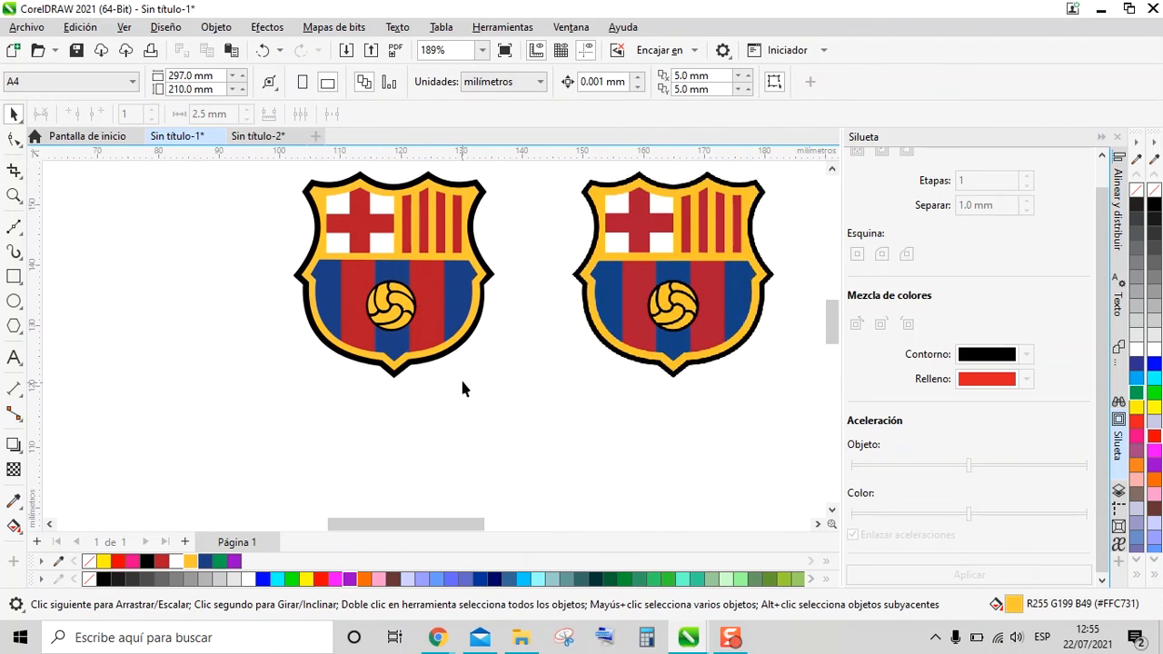
{"action": "scroll", "coordinate": [376, 337], "scroll_direction": "up", "scroll_amount": 4}
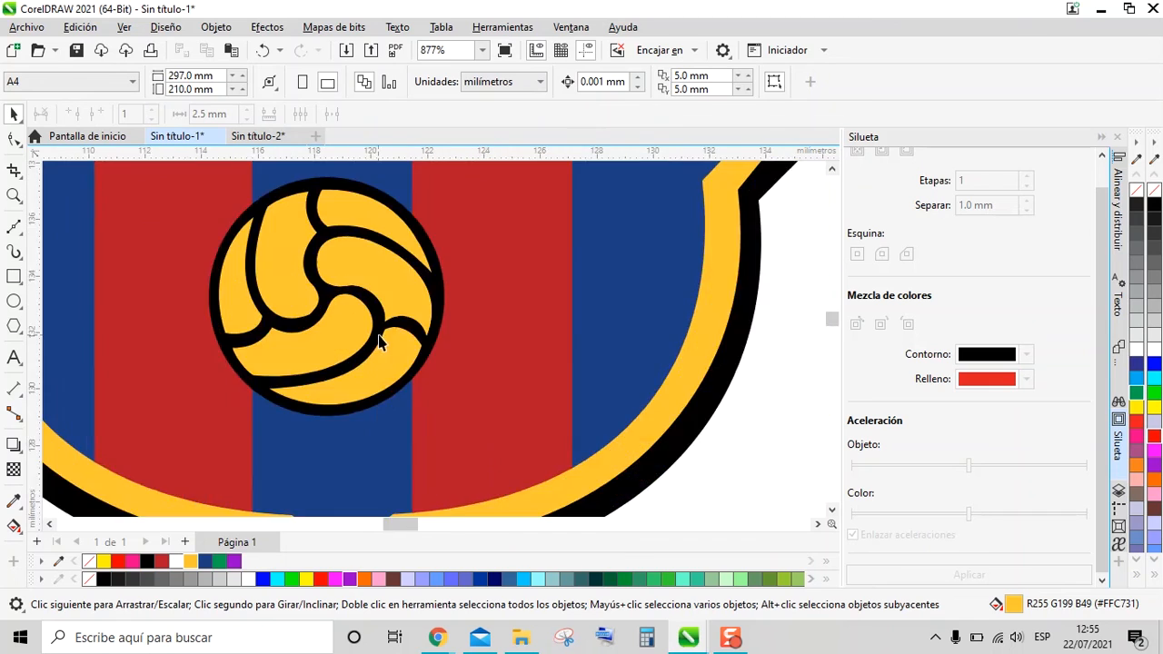